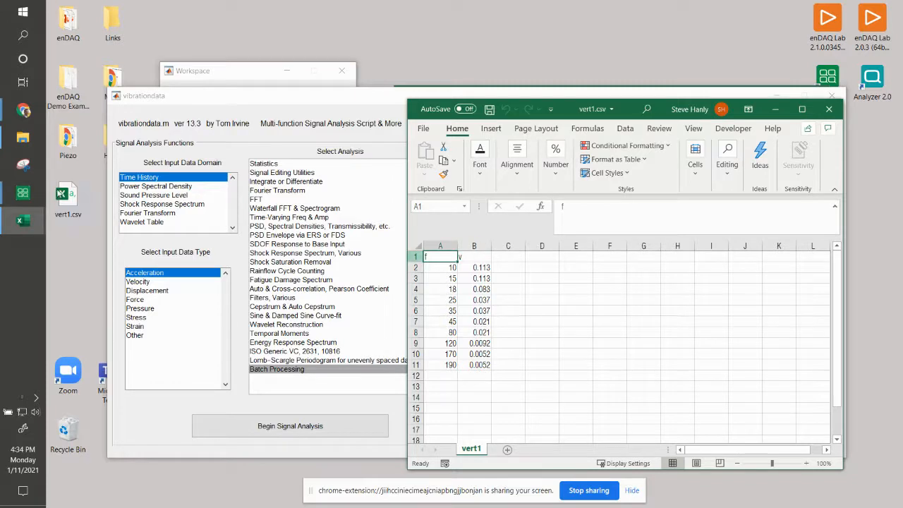
Switch to the ford_f150.csv workbook in Excel, examine data columns A to D, and minimise both open workbooks
mouse_move(23, 201)
mouse_move(24, 221)
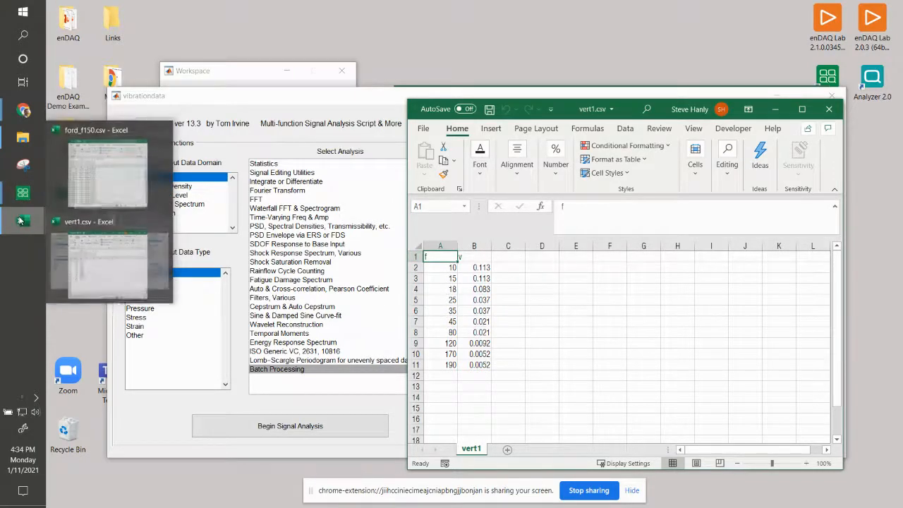
click(105, 151)
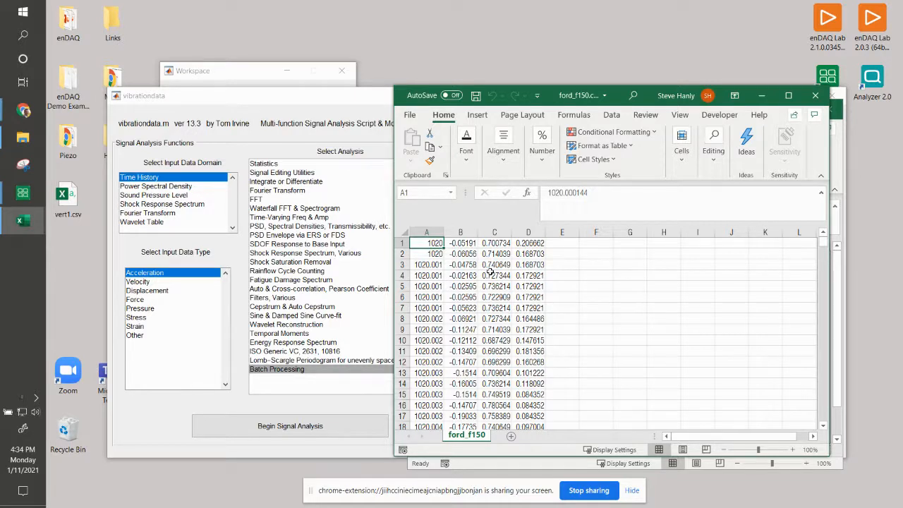
click(426, 232)
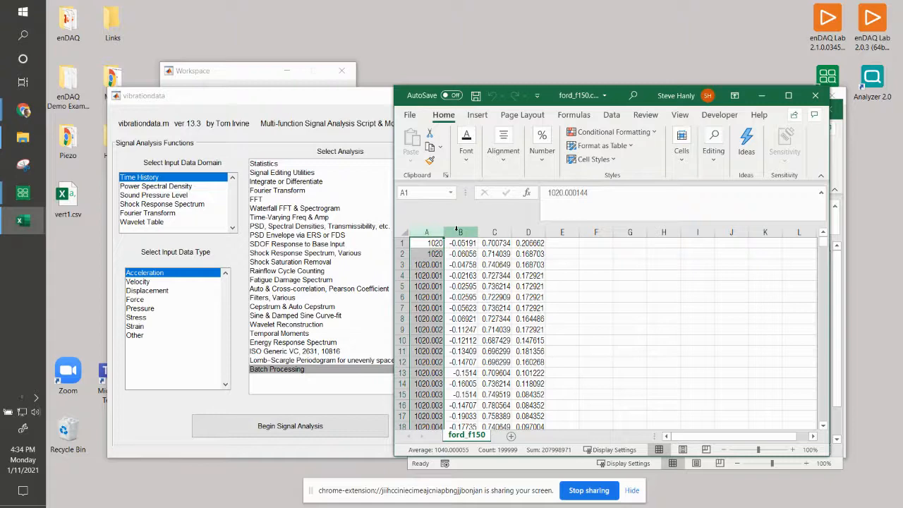
click(460, 232)
click(494, 232)
click(528, 232)
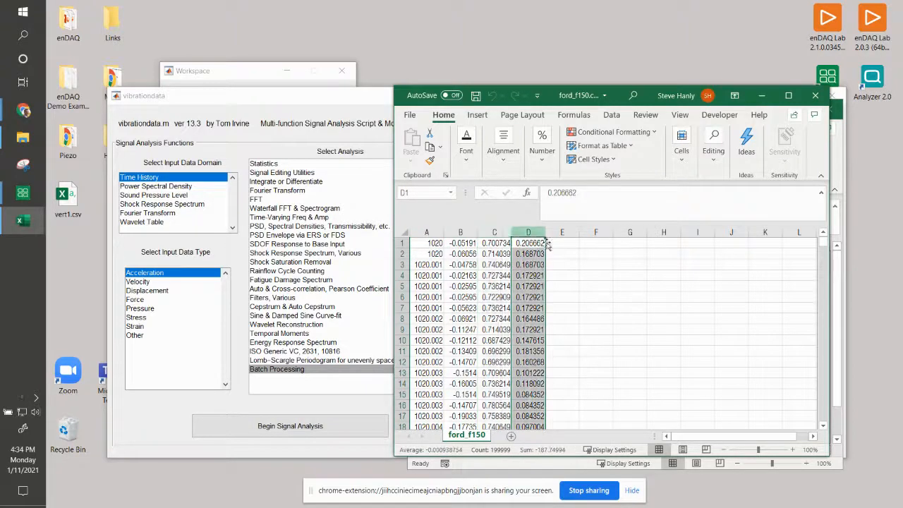
click(595, 265)
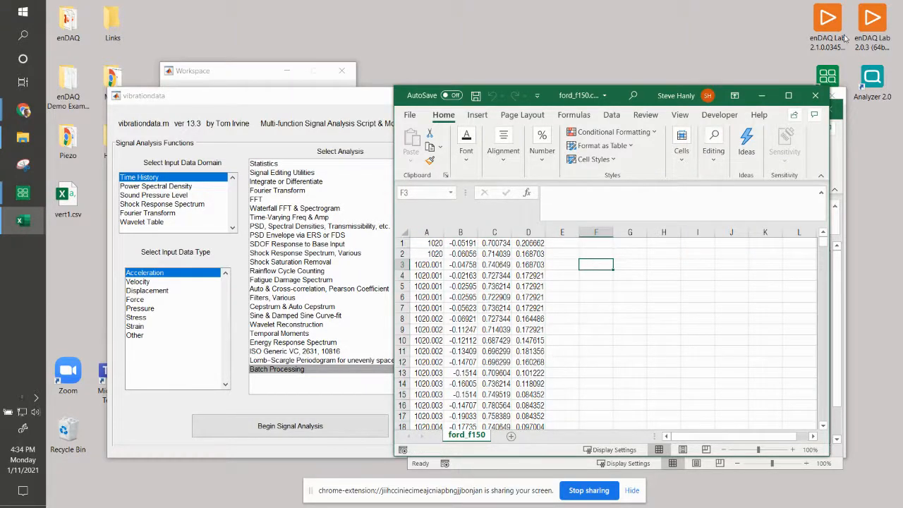
click(760, 96)
click(775, 109)
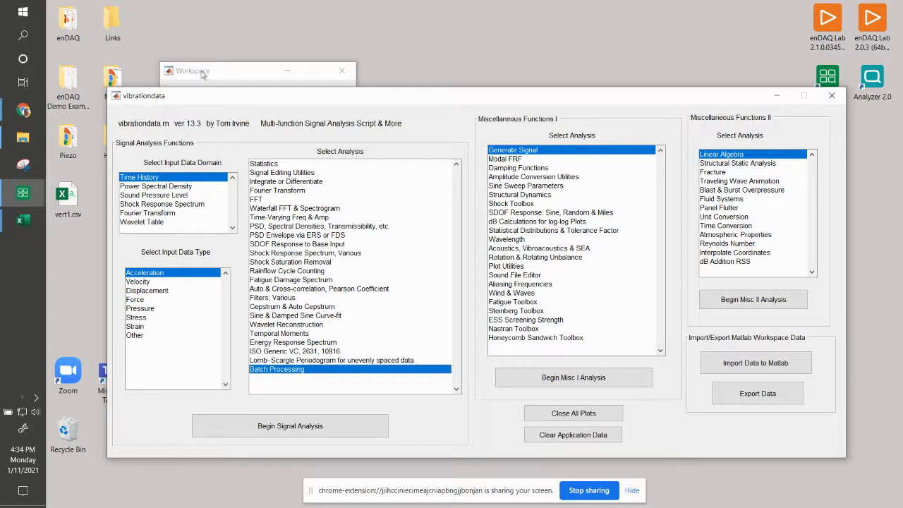
Load ford_f150.csv from the enDAQ Demo Example Files folder through the Workspace window
click(203, 73)
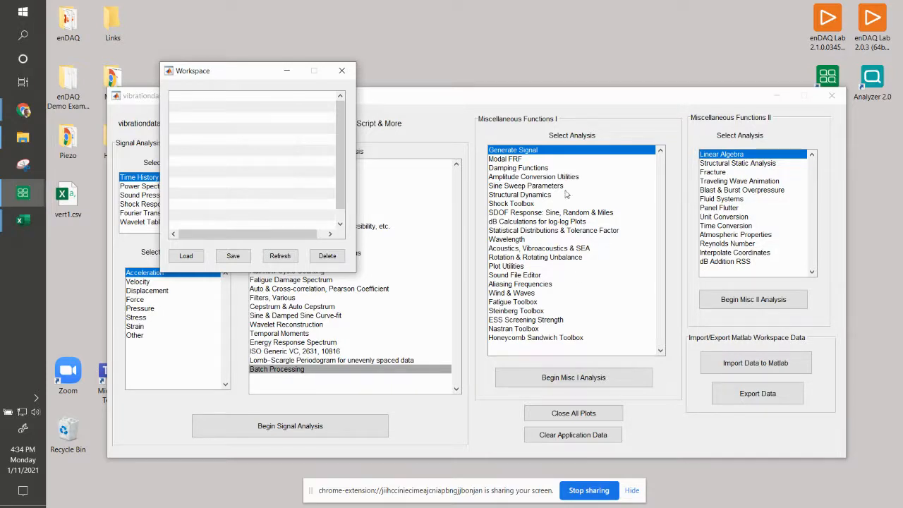
click(449, 122)
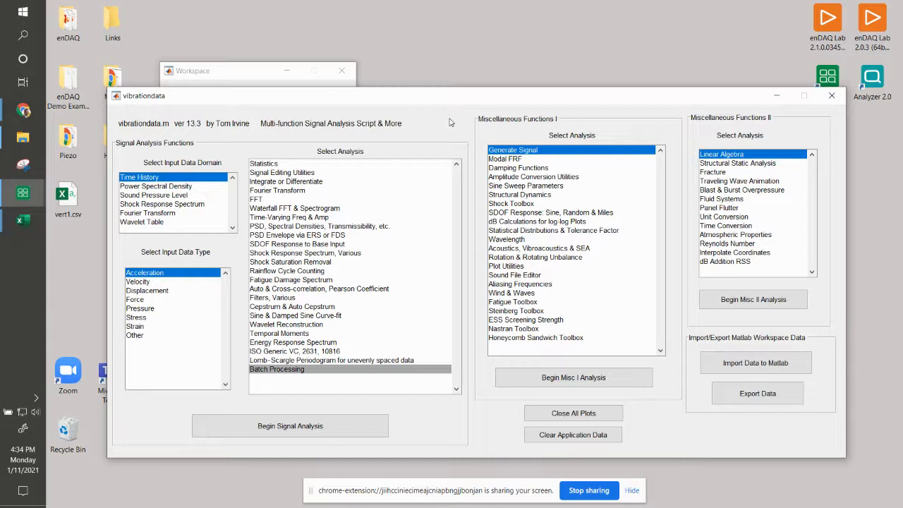
click(189, 72)
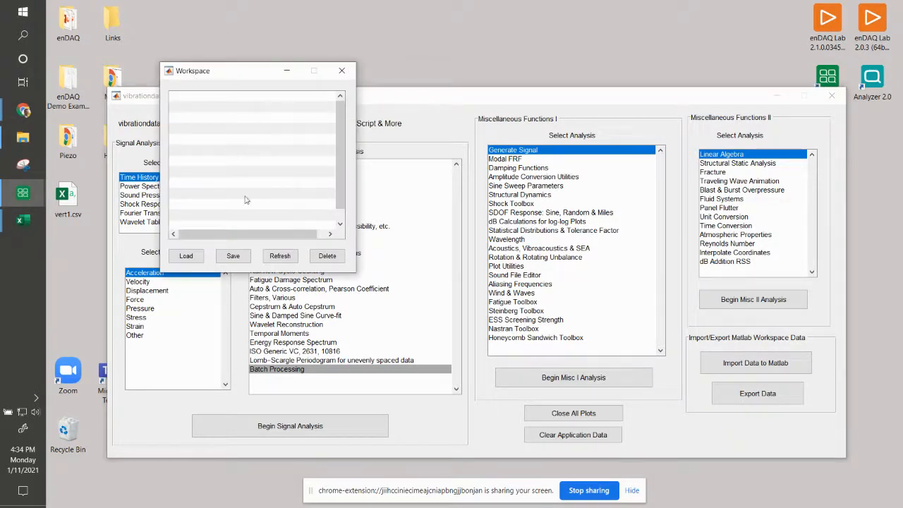
click(192, 260)
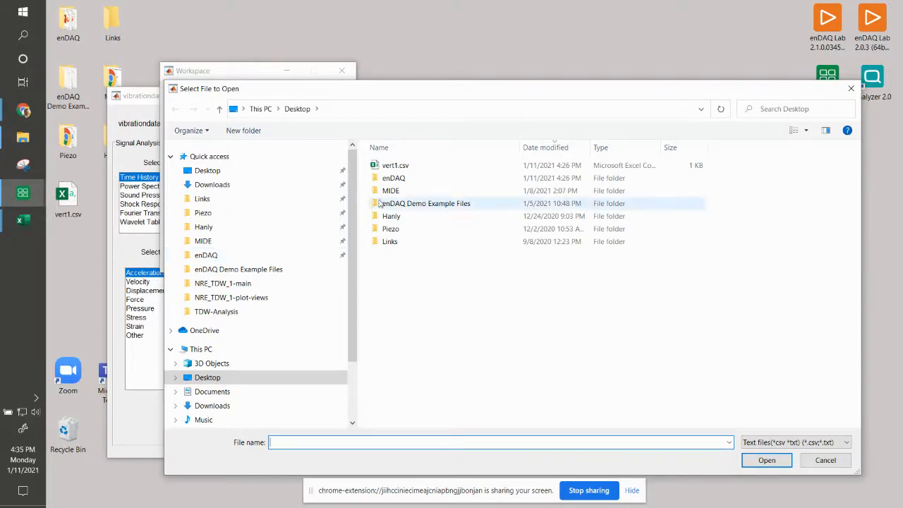
click(421, 203)
double_click(421, 203)
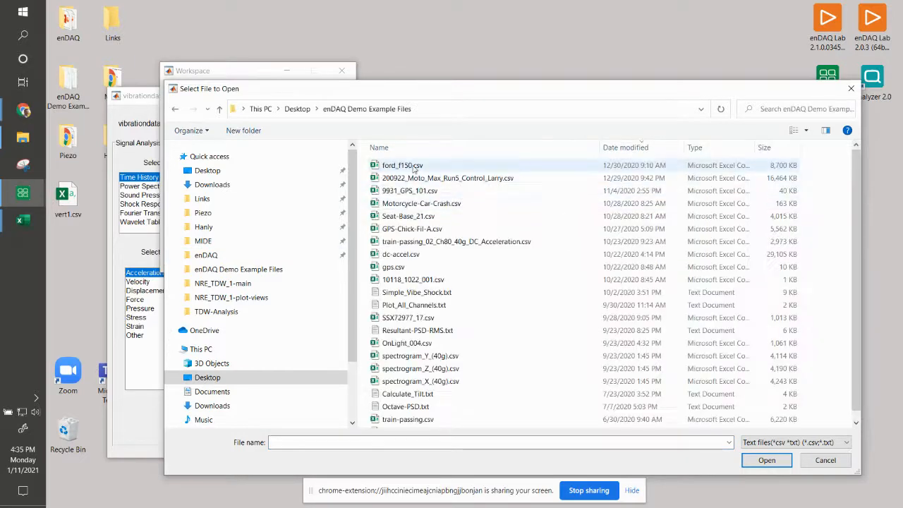
click(767, 459)
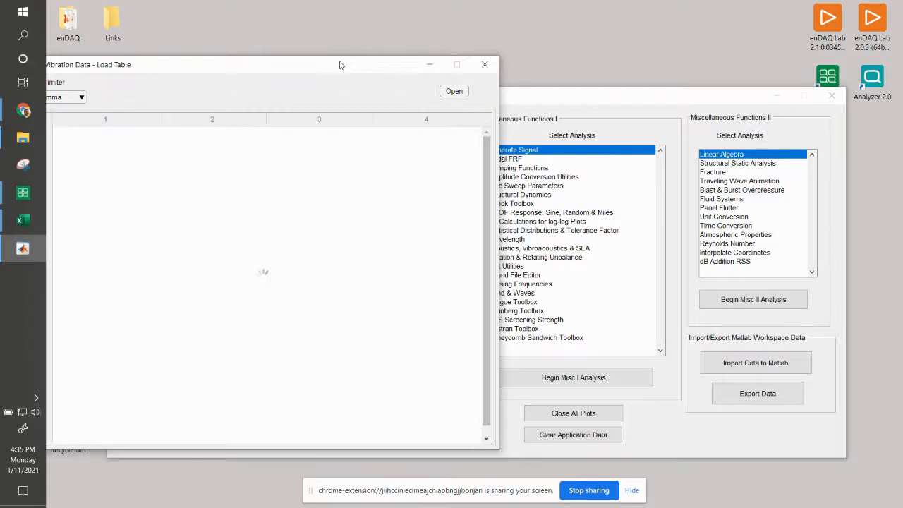
Name the four table columns t, x, y and z, open them as variables, and refresh the Workspace list
drag(339, 65, 456, 57)
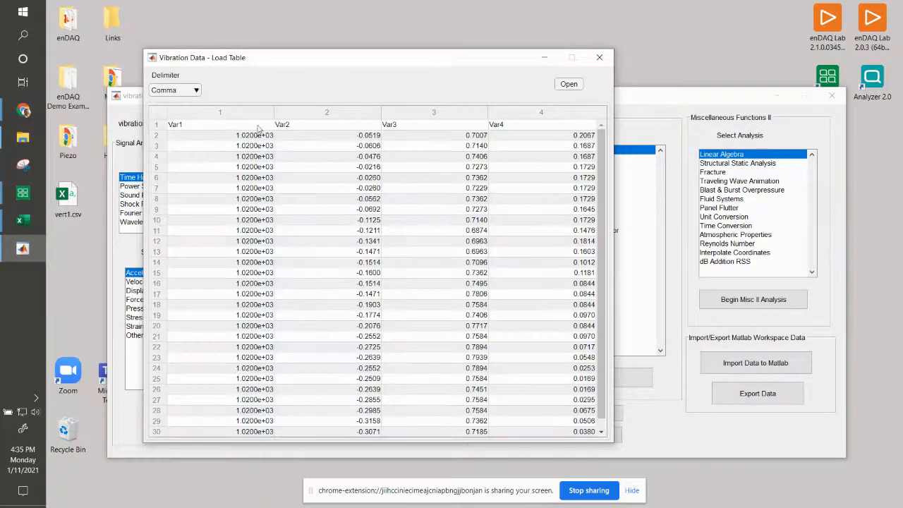
text(t)
click(326, 127)
text(x)
click(426, 127)
text(y)
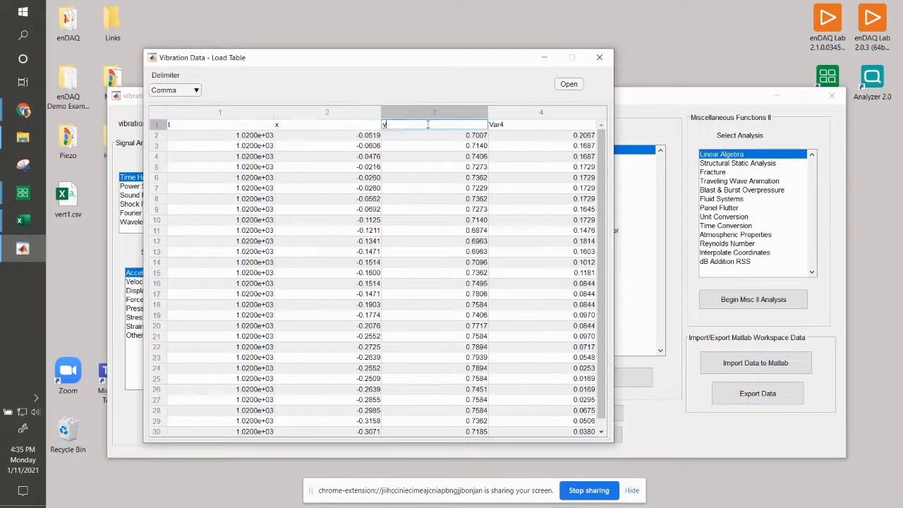
click(495, 127)
text(z)
click(569, 84)
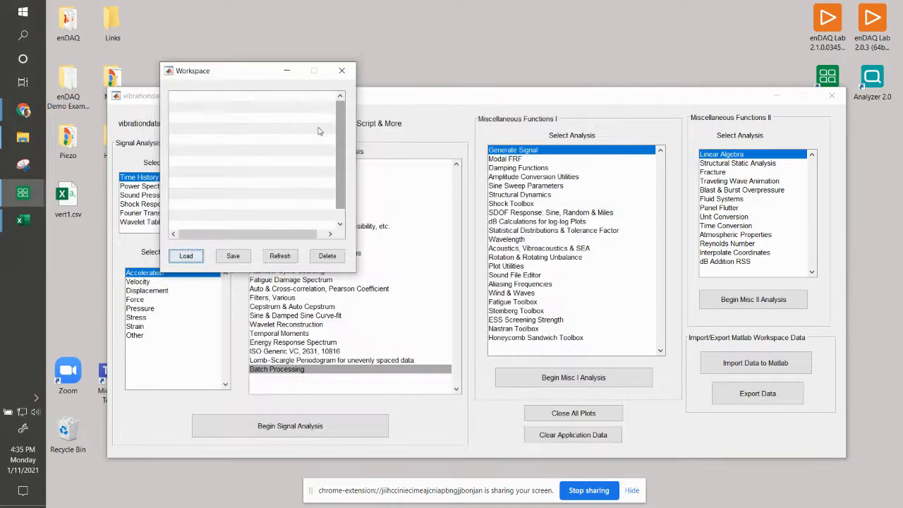
click(286, 260)
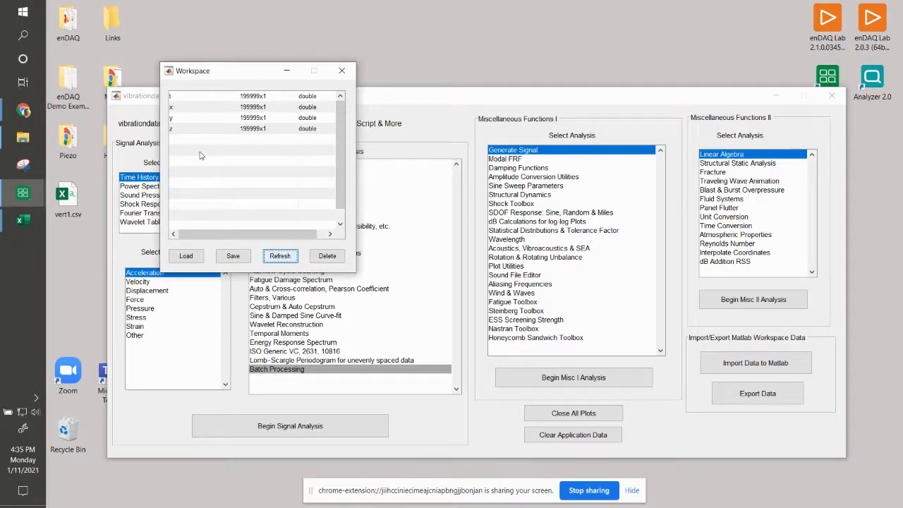
click(185, 255)
click(423, 165)
key(Return)
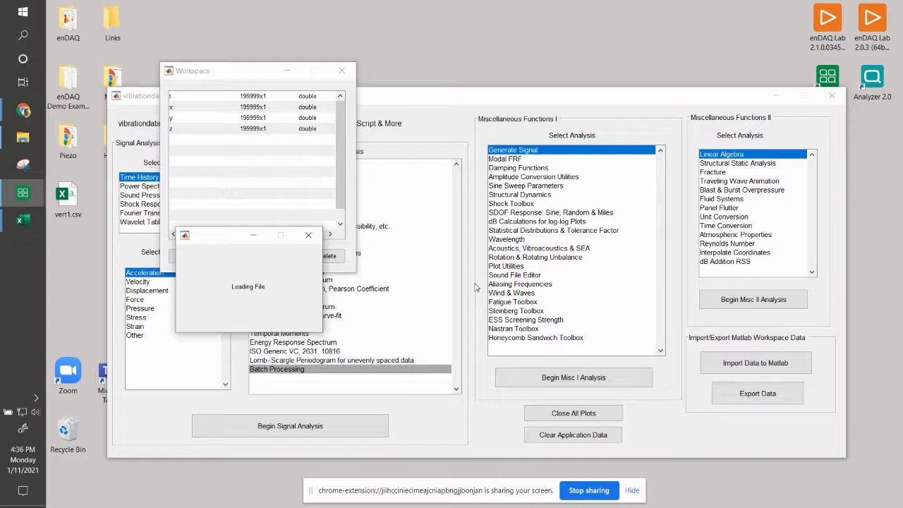
click(307, 236)
click(285, 258)
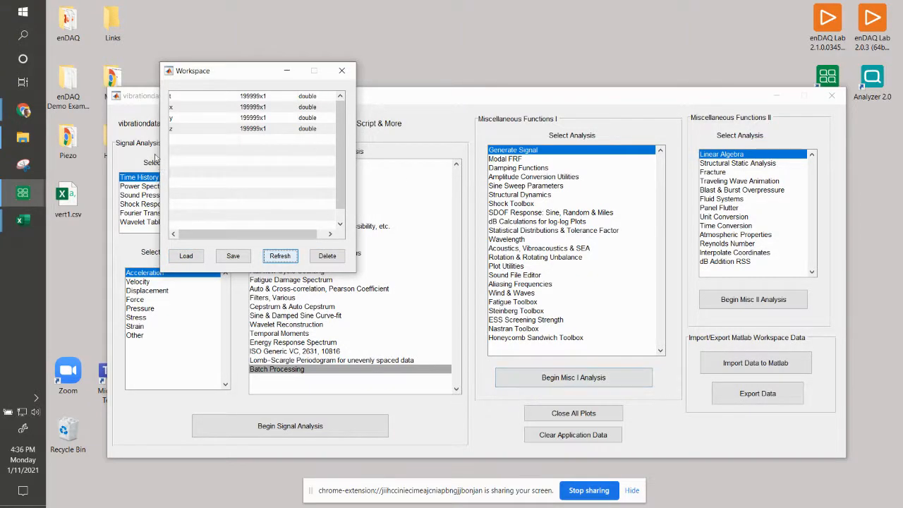
Start a generic ASCII text file import to Matlab with array name ford and no header lines
click(776, 363)
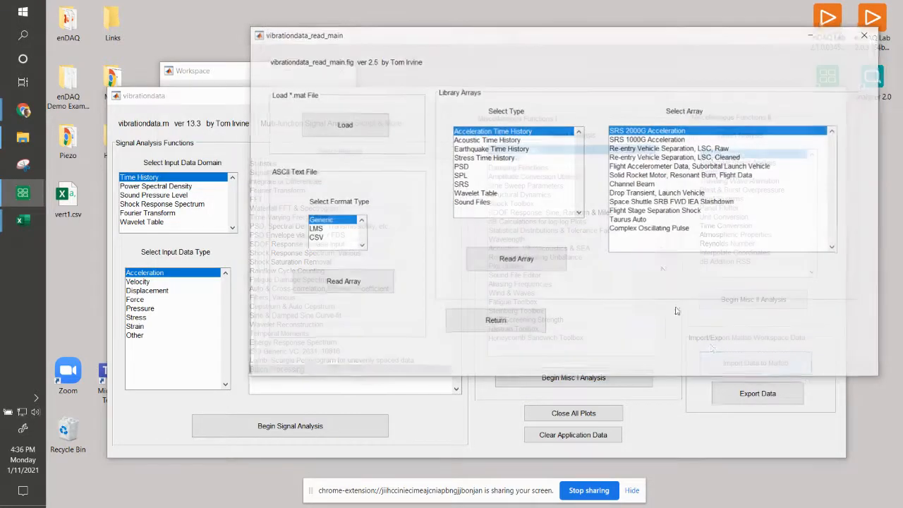
drag(531, 34, 444, 44)
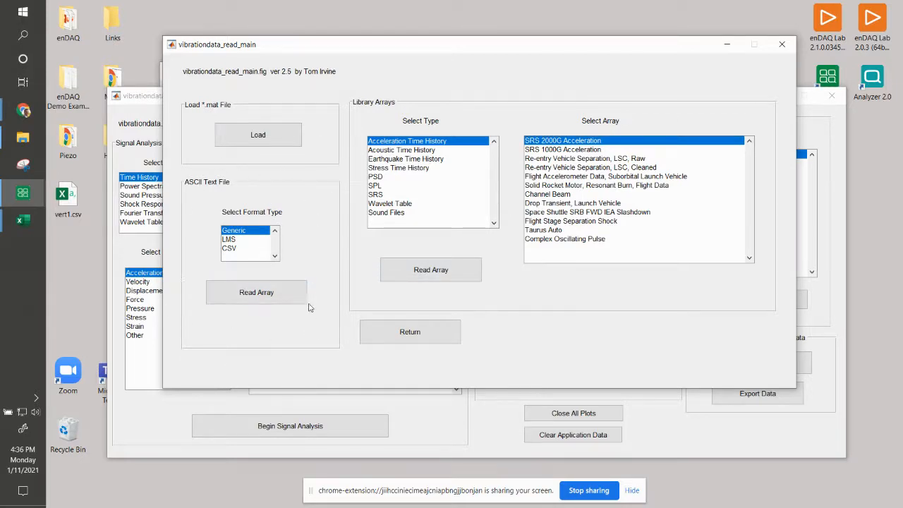
click(273, 296)
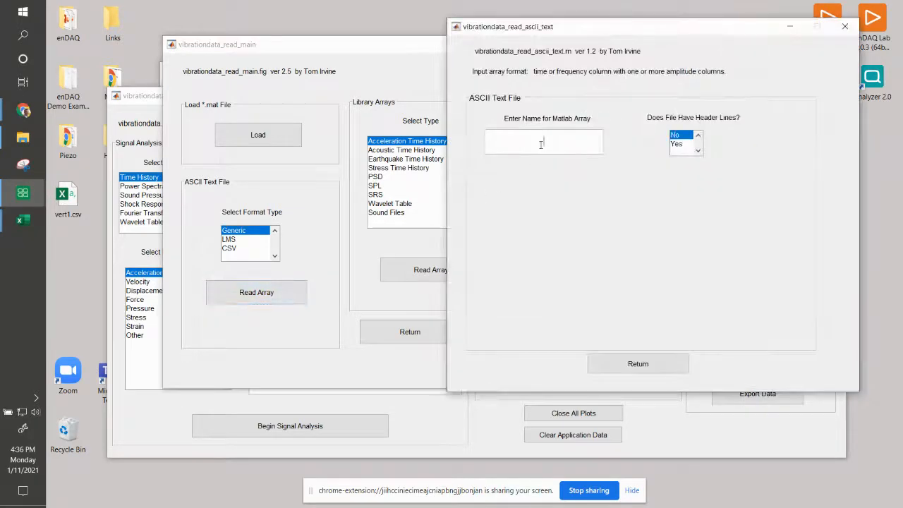
text(ford)
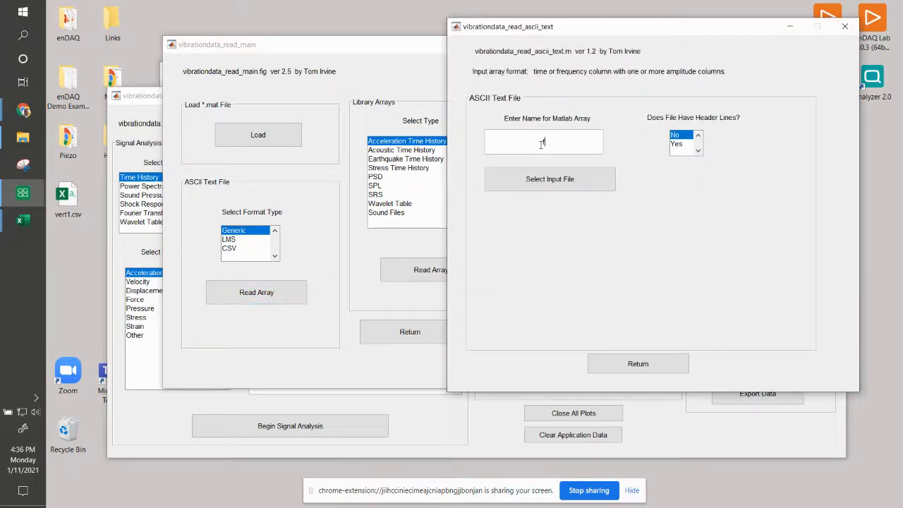
click(684, 144)
click(681, 134)
Choose ford_f150.csv from enDAQ Demo Example Files as the input file and import it into the ford array
click(551, 182)
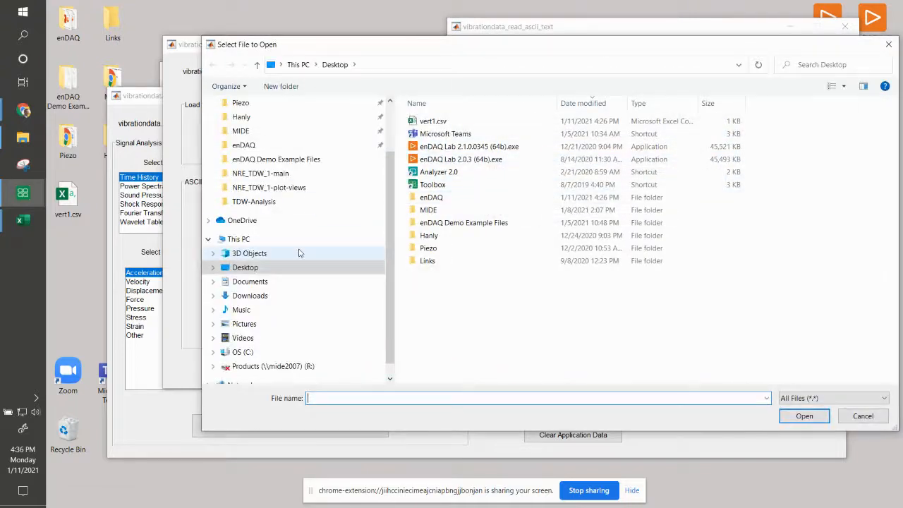
scroll(298, 252, up, 2)
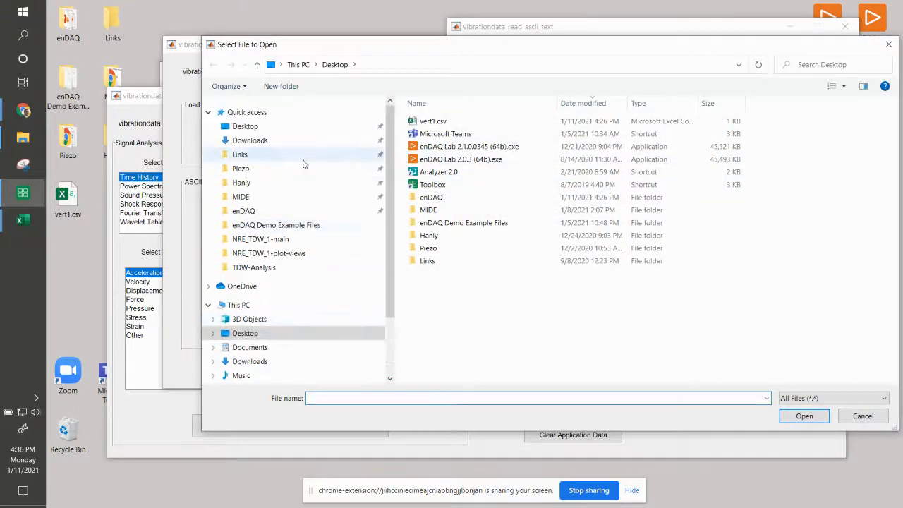
click(282, 227)
double_click(460, 176)
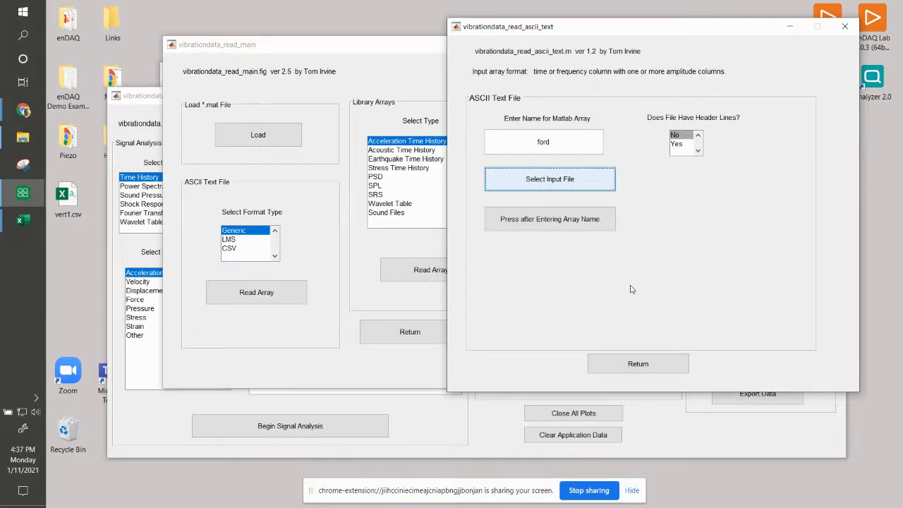
click(584, 225)
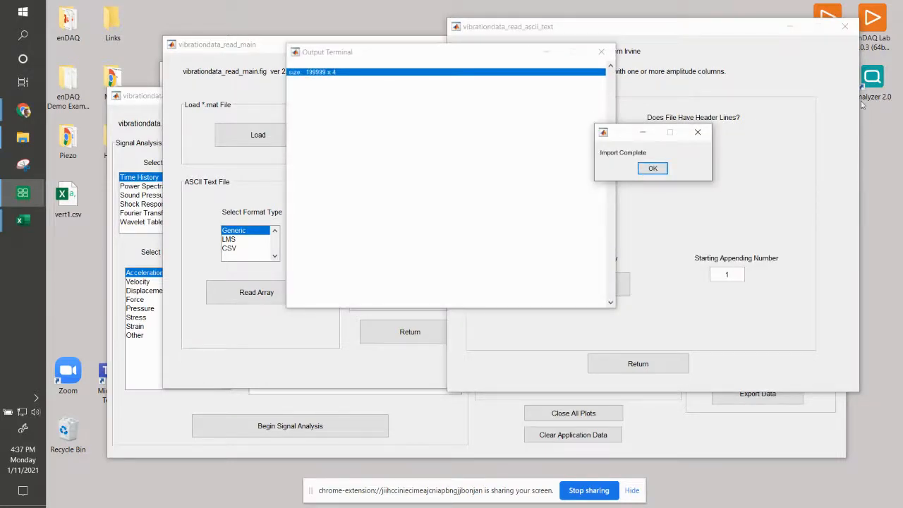
click(649, 172)
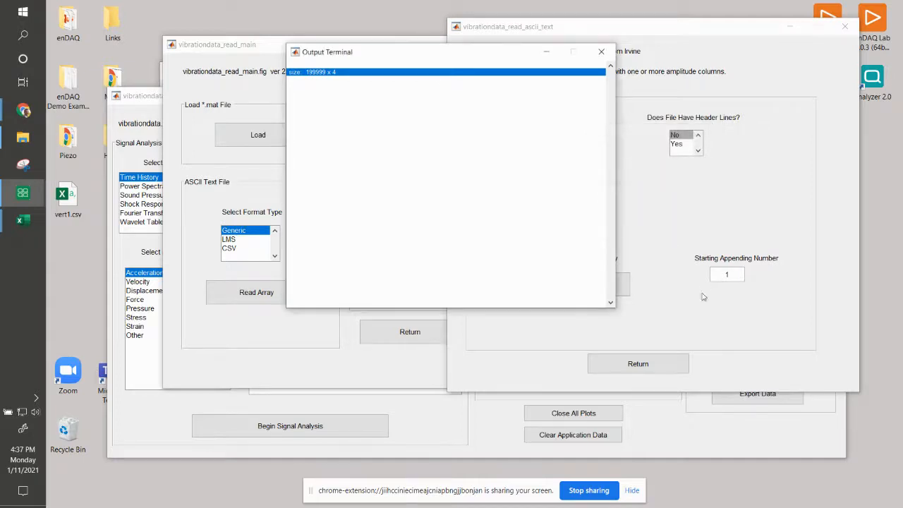
Bring the Workspace window forward and refresh its list to check for the imported ford array
click(707, 323)
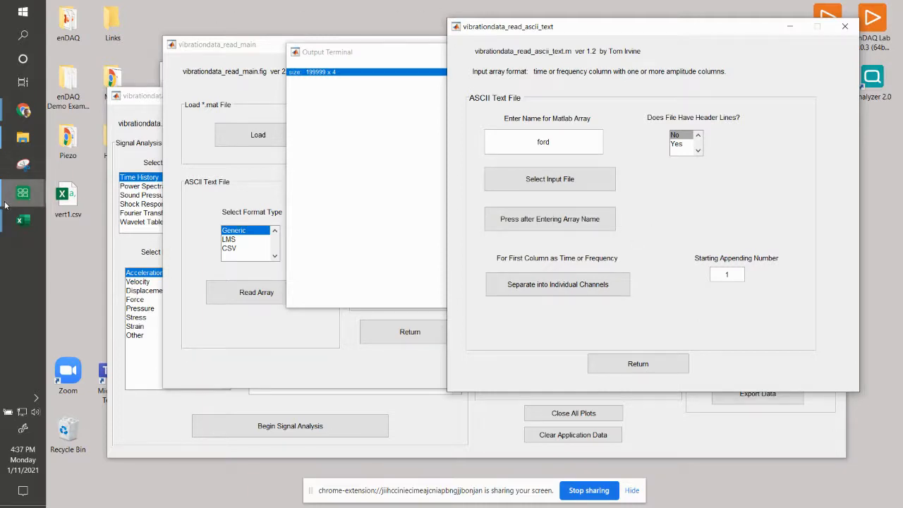
mouse_move(5, 205)
click(106, 49)
click(279, 260)
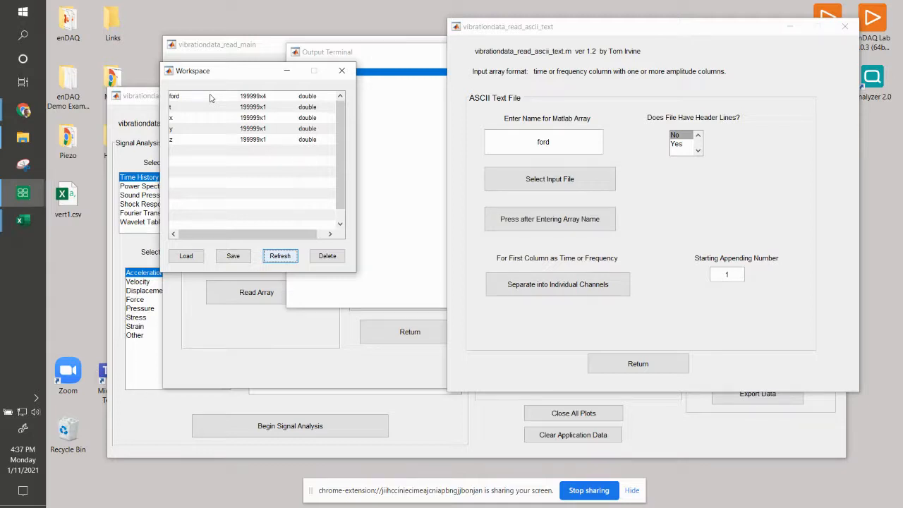
Separate the ford array into individual channels and refresh the Workspace list
click(612, 289)
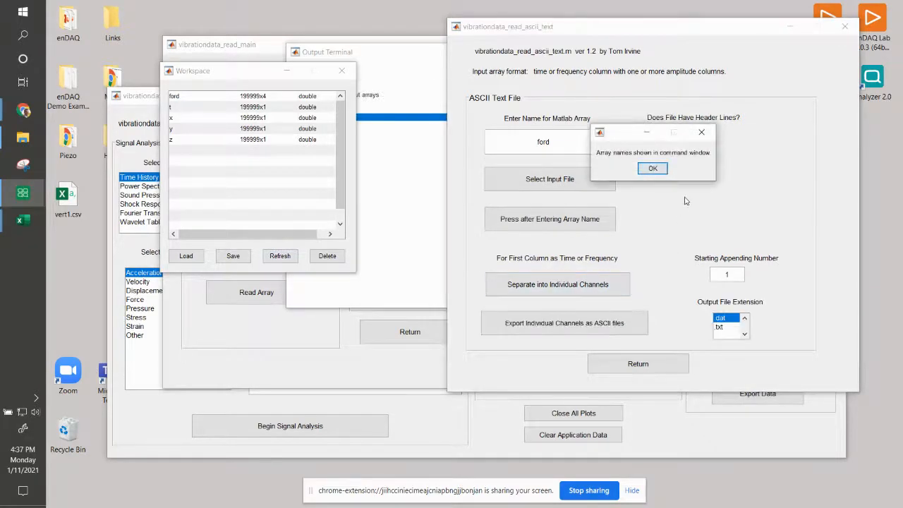
click(653, 169)
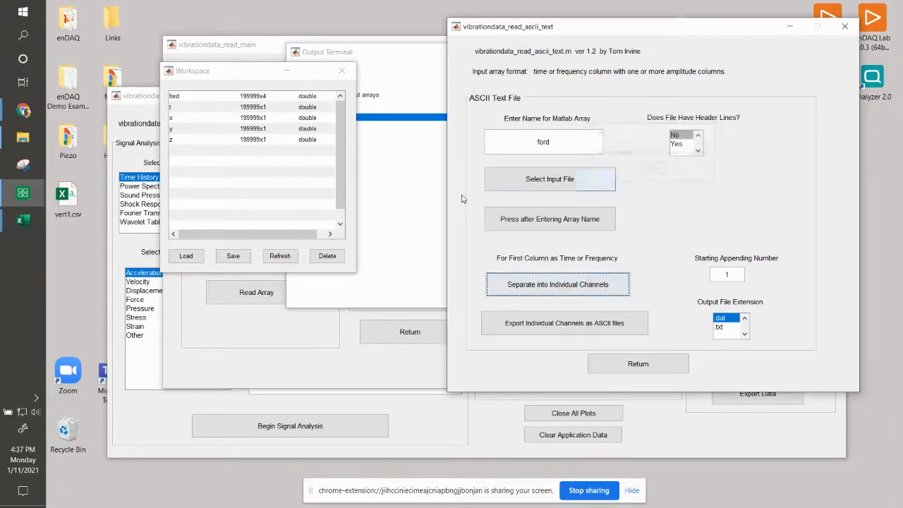
click(280, 258)
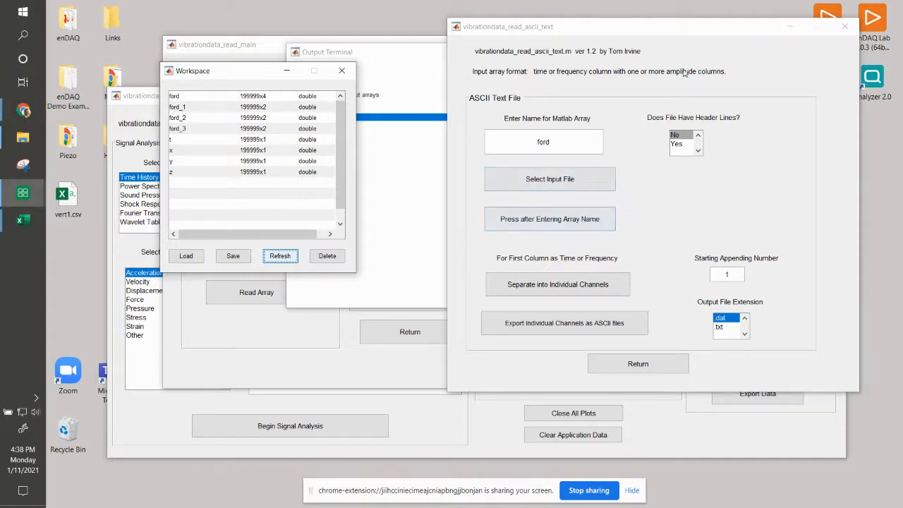
Close the finished ford import form and start a new generic ASCII text import with array name psd
click(843, 26)
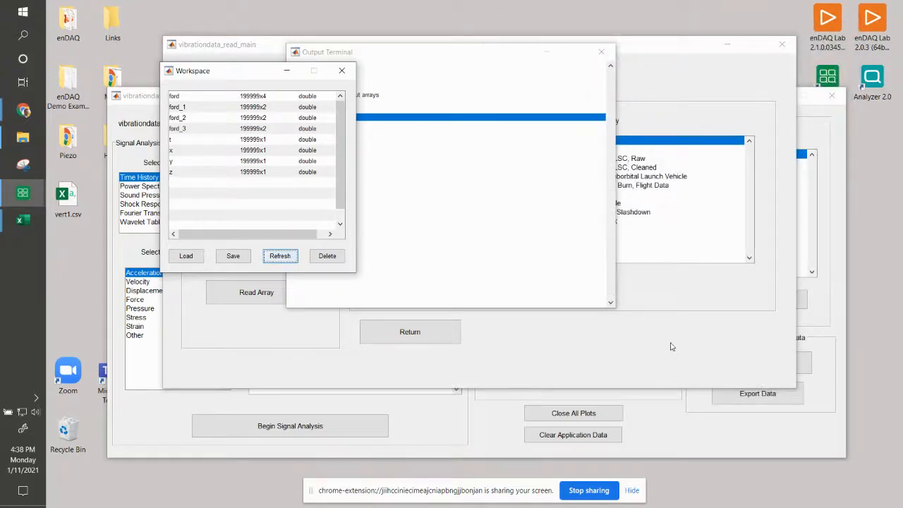
click(680, 345)
click(261, 292)
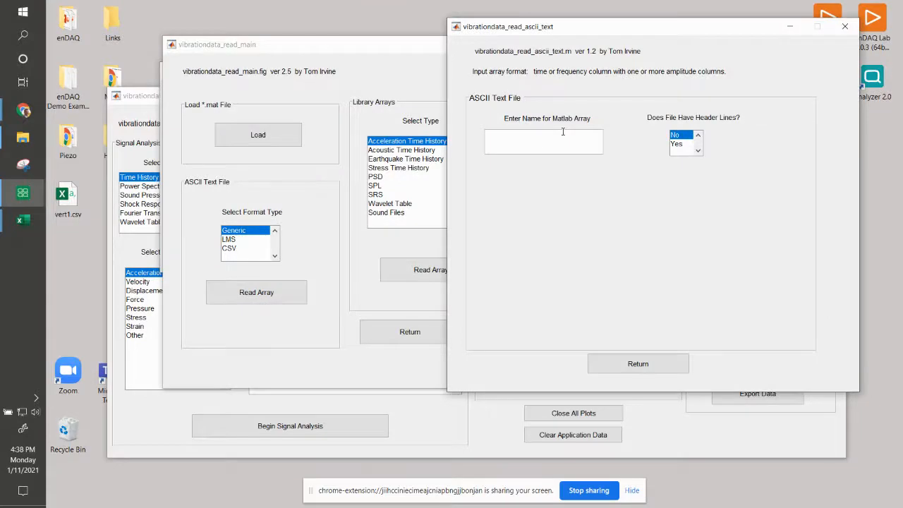
text(psd)
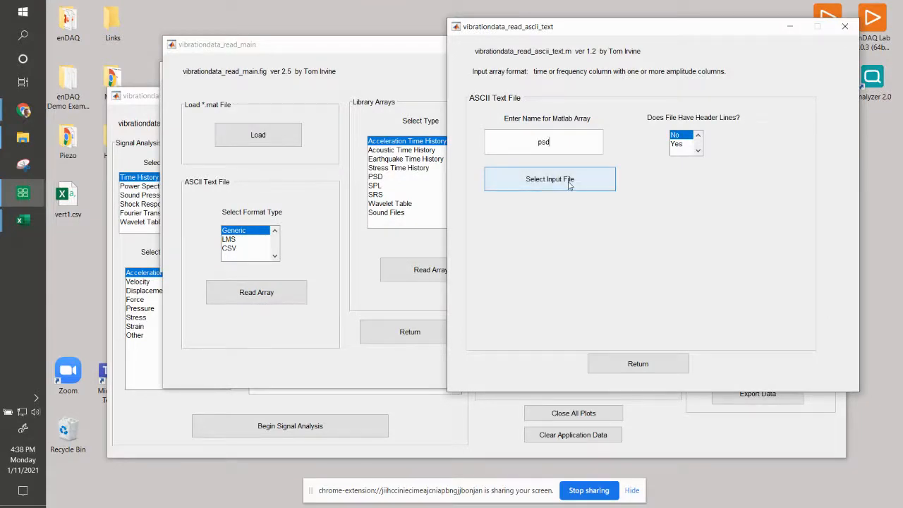
Try to load the PSD input file with header lines set to Yes
click(675, 144)
click(549, 179)
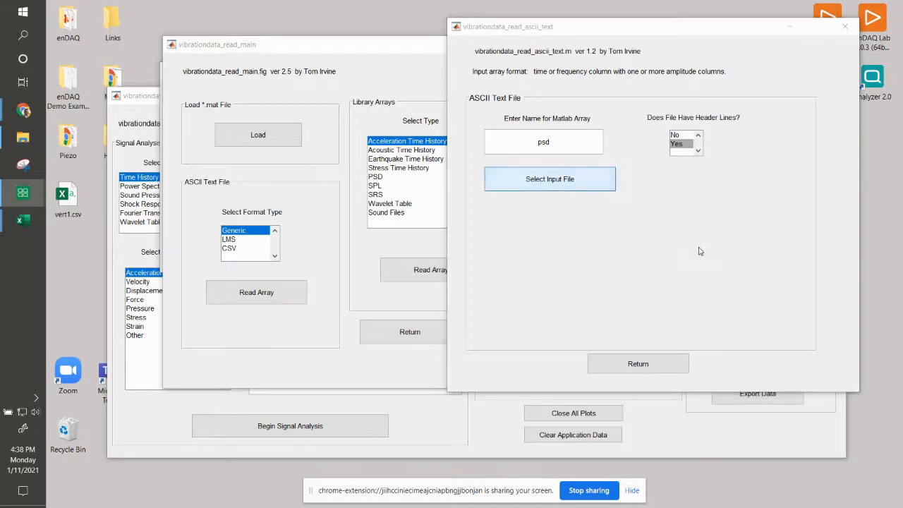
double_click(445, 122)
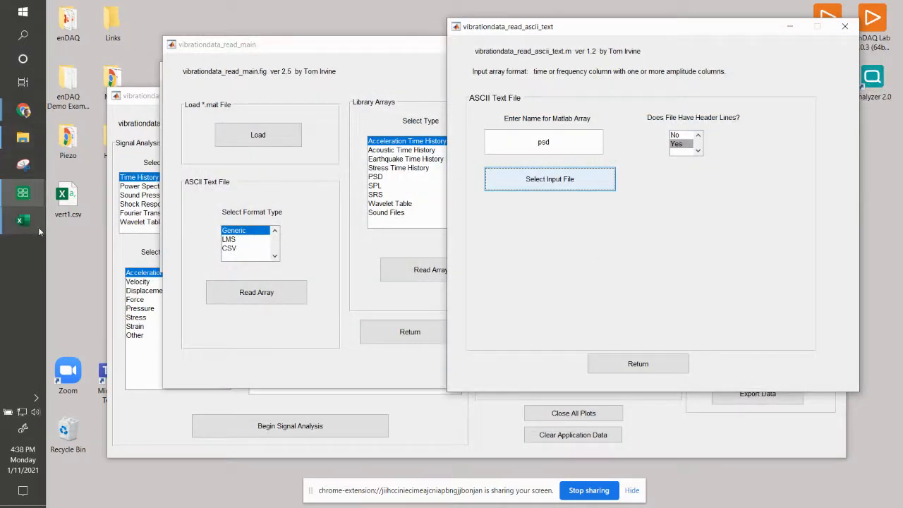
Switch to Excel, delete the header row from vert1.csv, save the file, and return to the ASCII import form
mouse_move(23, 220)
click(122, 256)
click(643, 311)
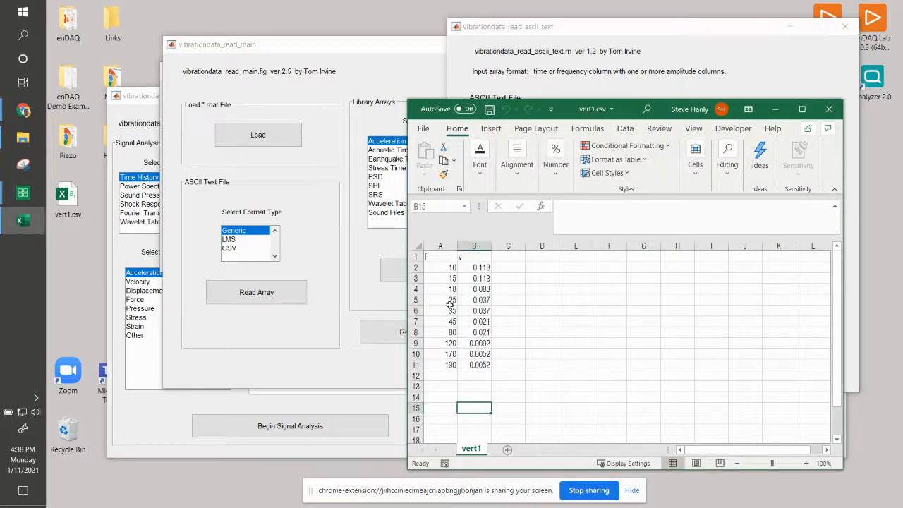
right_click(416, 256)
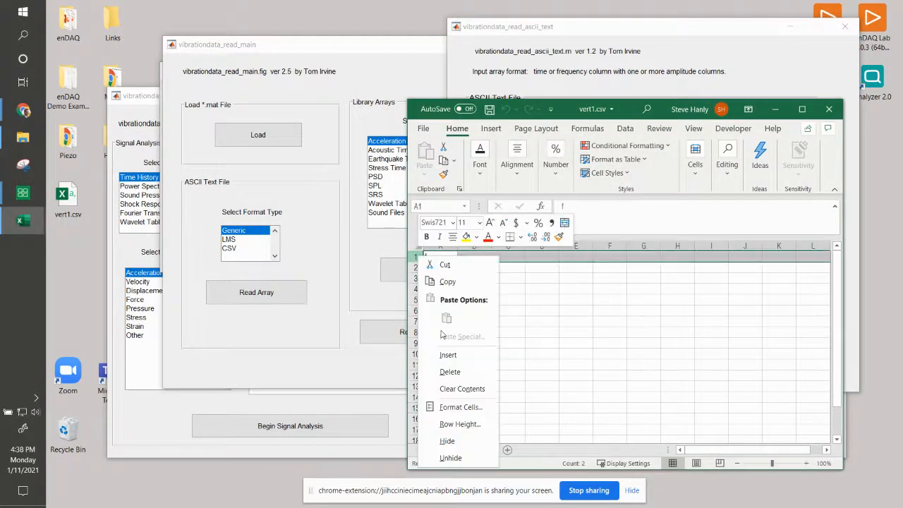
click(451, 371)
click(546, 343)
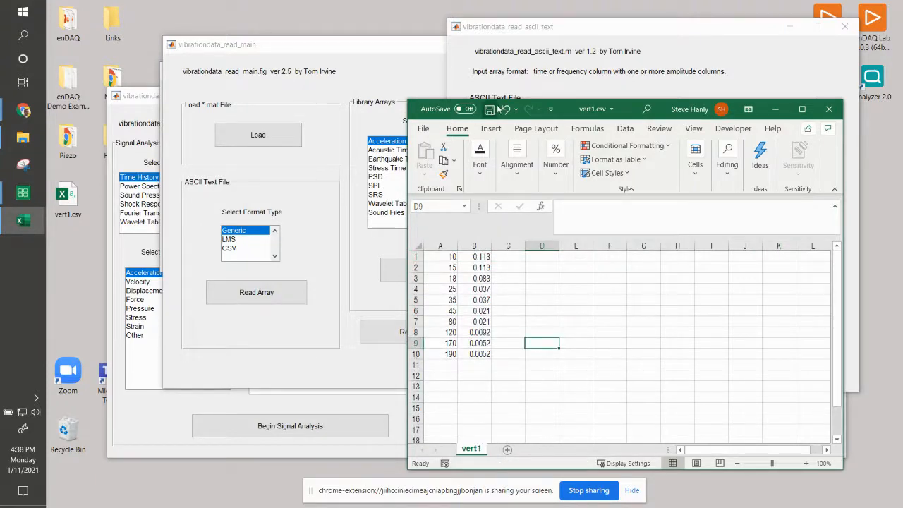
click(688, 86)
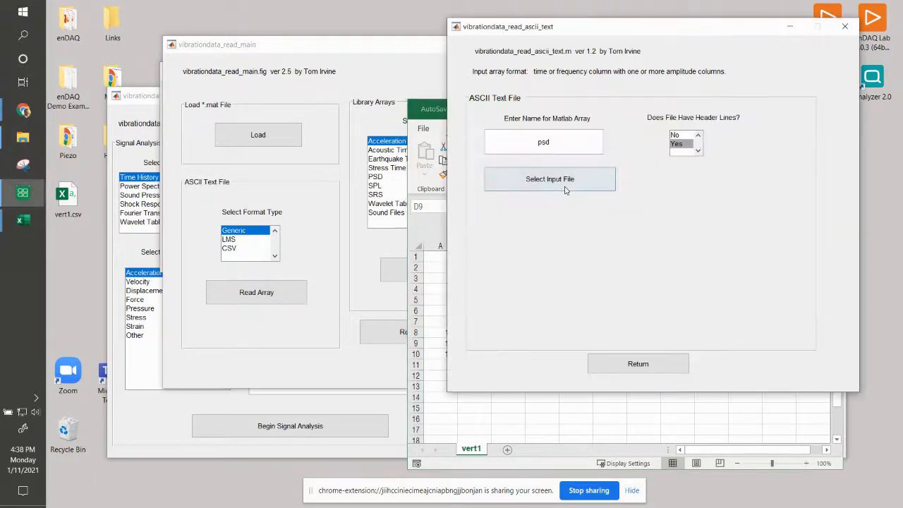
Set header lines to No, choose vert1.csv as the input file, and import it into the psd array
click(676, 134)
click(571, 181)
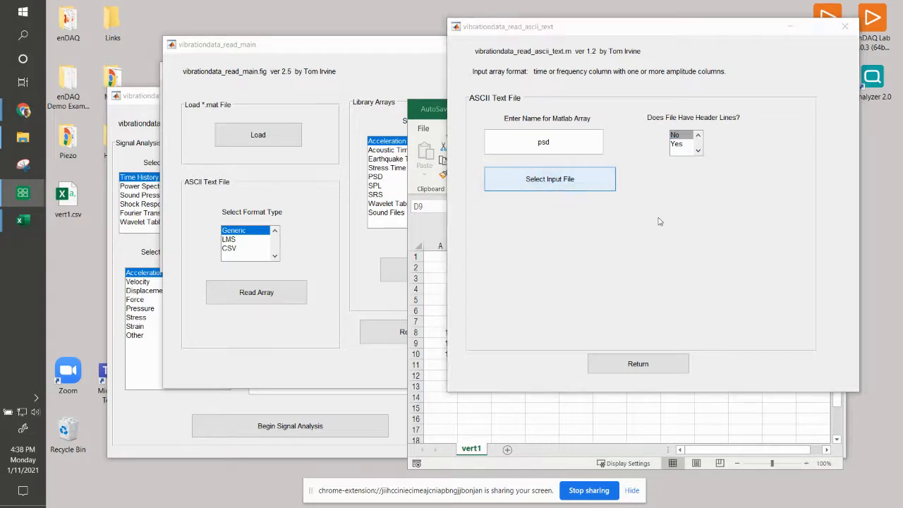
click(433, 122)
double_click(433, 122)
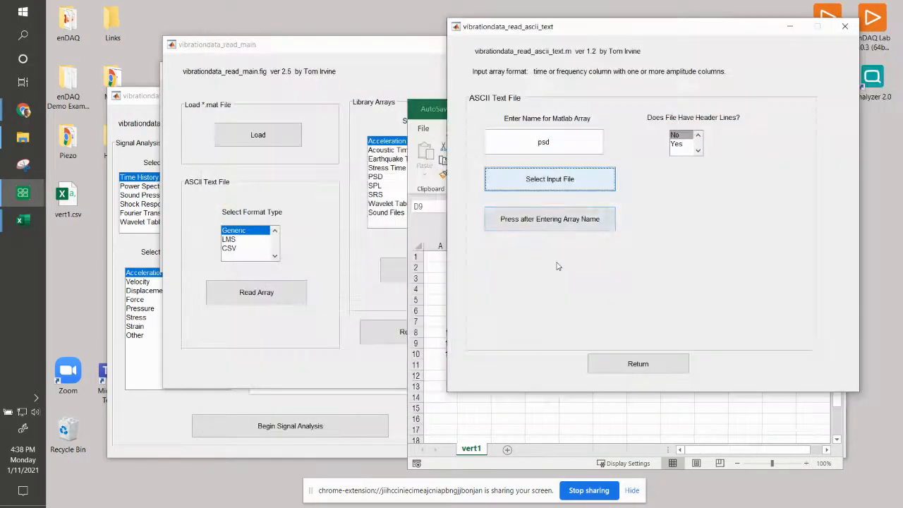
click(596, 220)
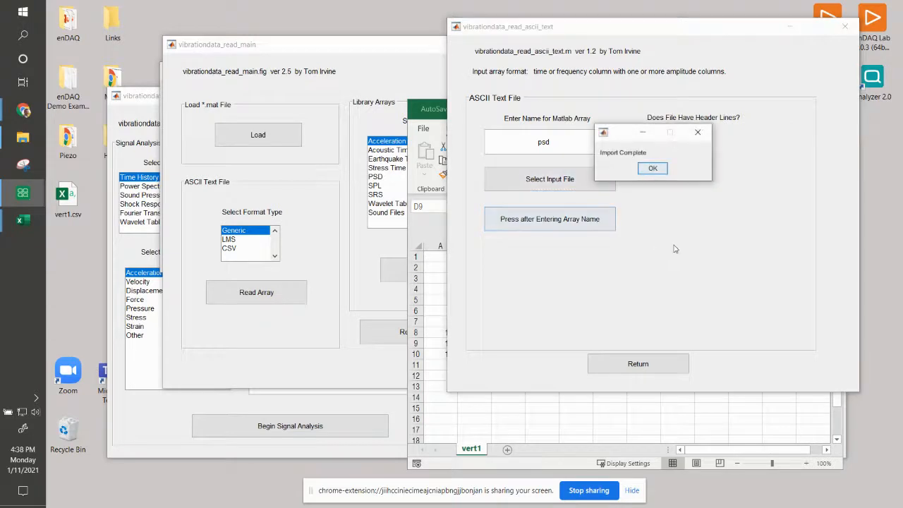
click(657, 171)
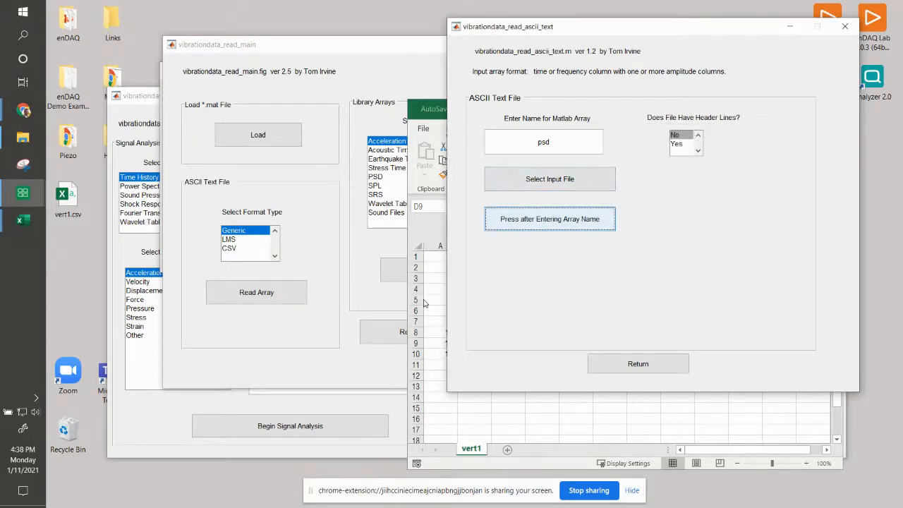
Bring the Workspace window forward and refresh its list to check for the psd array
click(162, 80)
mouse_move(23, 164)
click(112, 57)
click(280, 255)
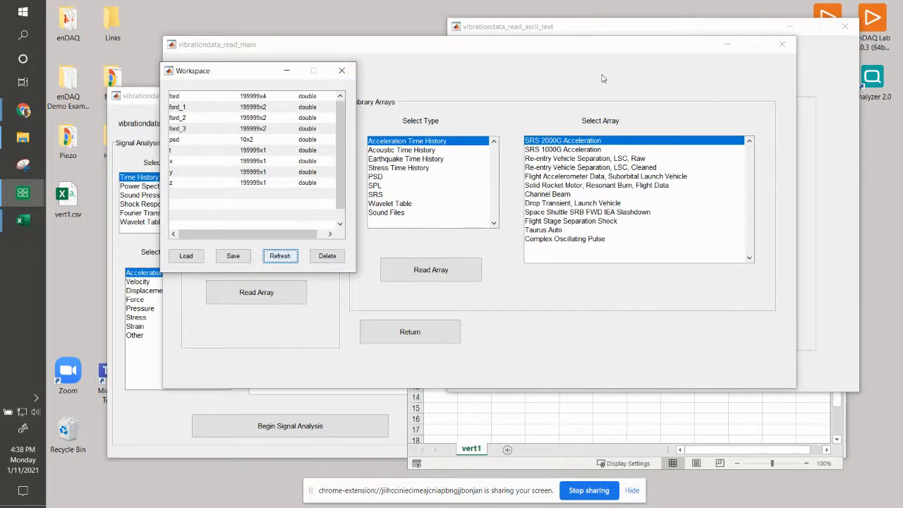
Close the import windows, Output Terminal and Excel, and move the Workspace window away from the analysis lists
click(342, 70)
click(774, 47)
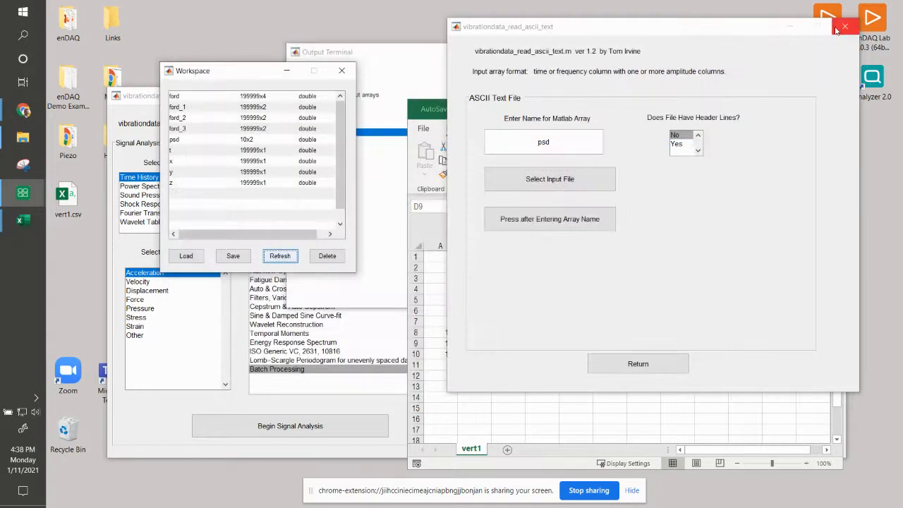
click(844, 28)
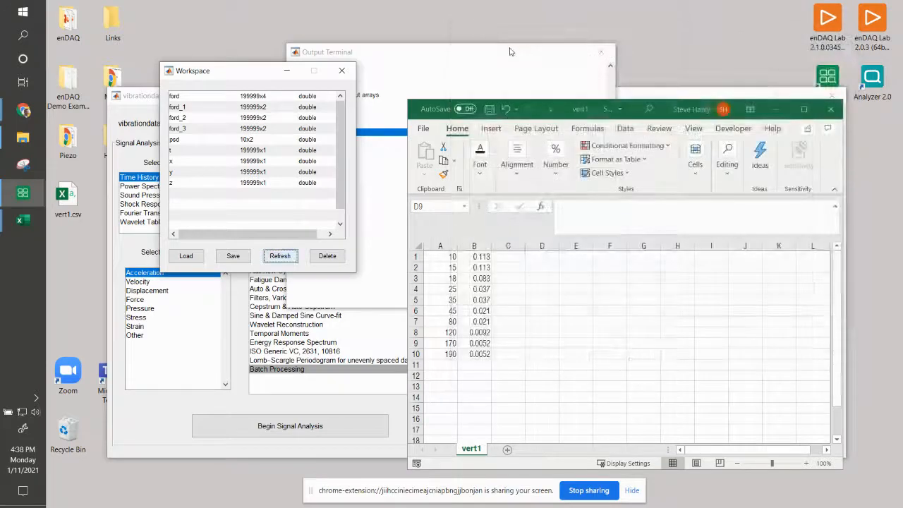
click(548, 57)
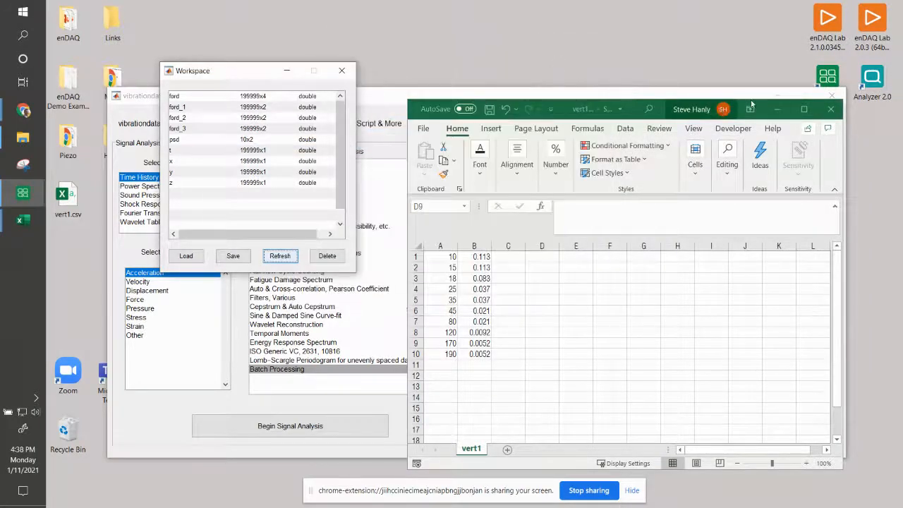
click(829, 109)
drag(254, 73, 228, 44)
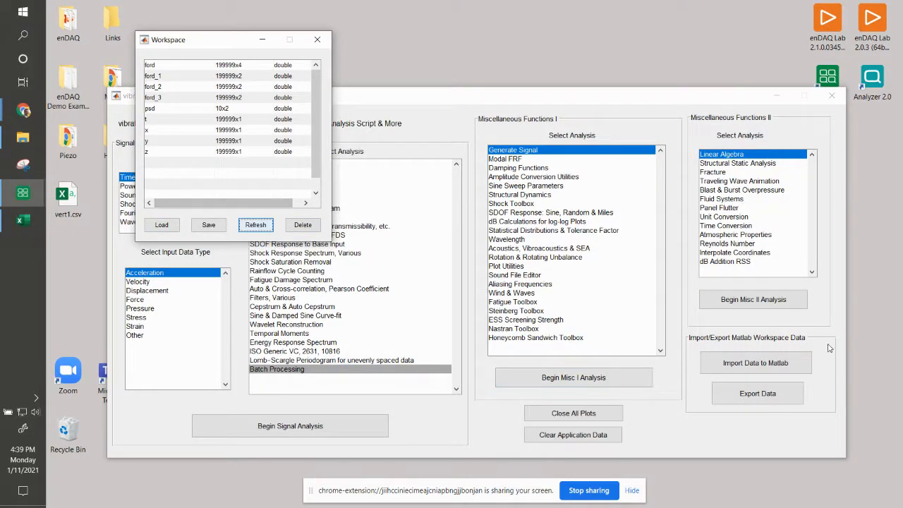
Review the Matlab data import window and its generic ASCII text form, and close both without importing anything
click(783, 362)
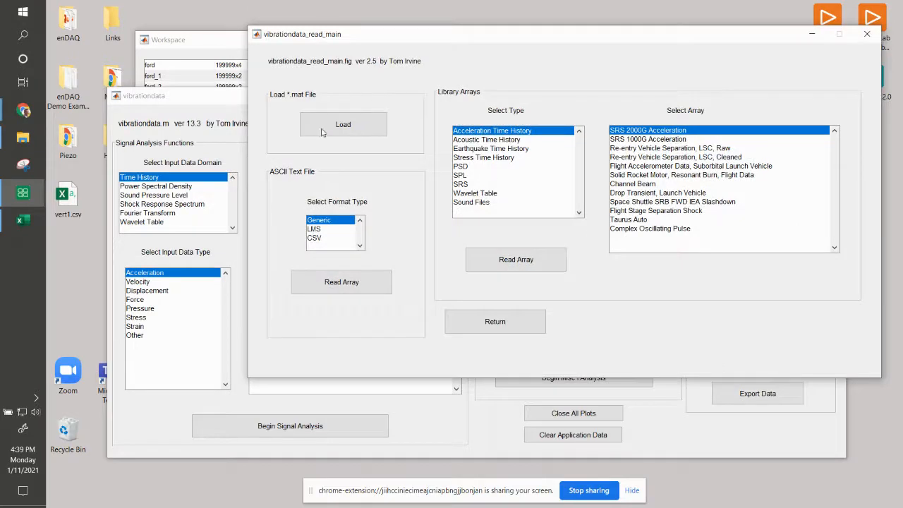
click(337, 282)
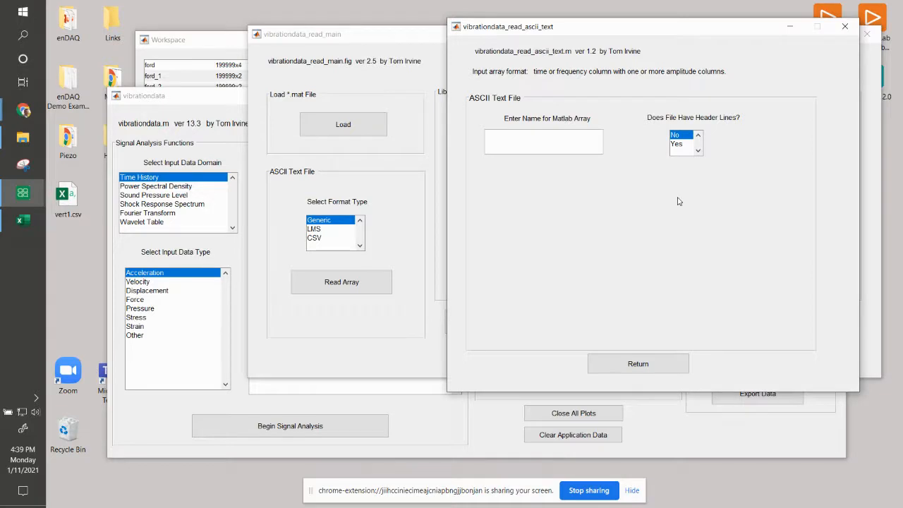
click(846, 31)
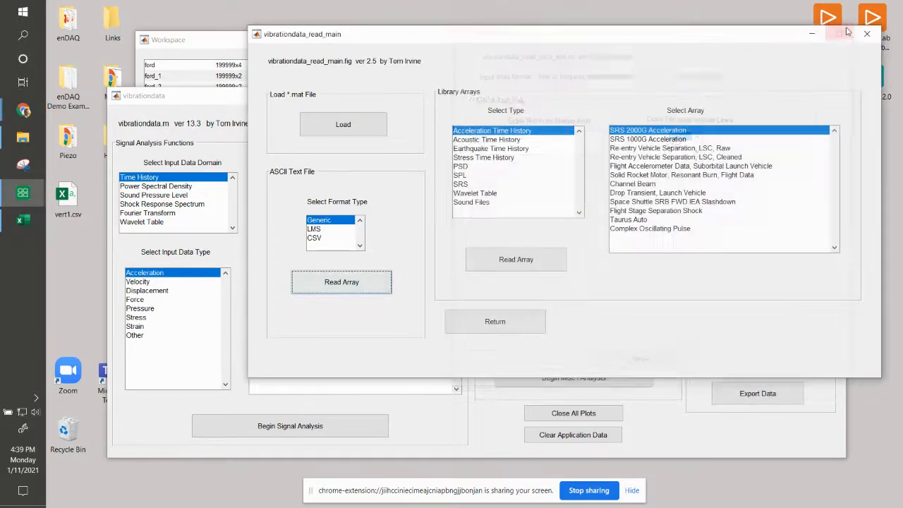
click(187, 45)
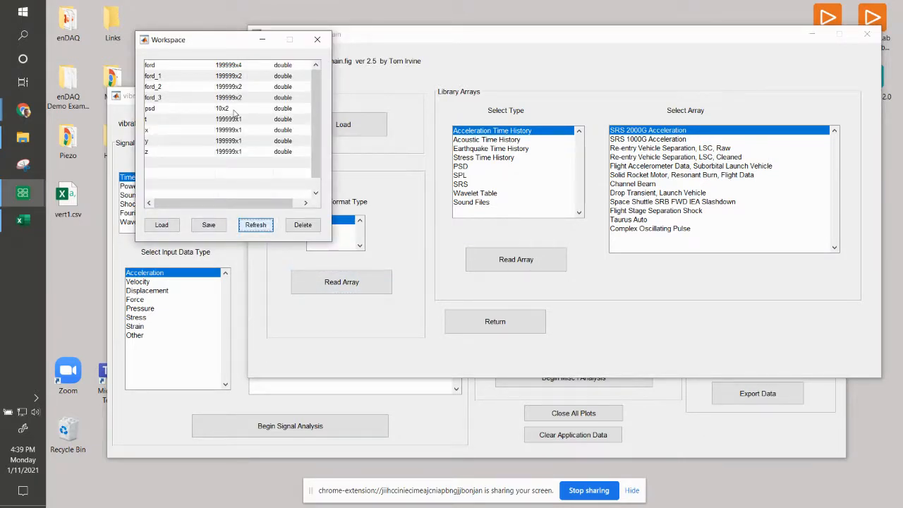
click(867, 34)
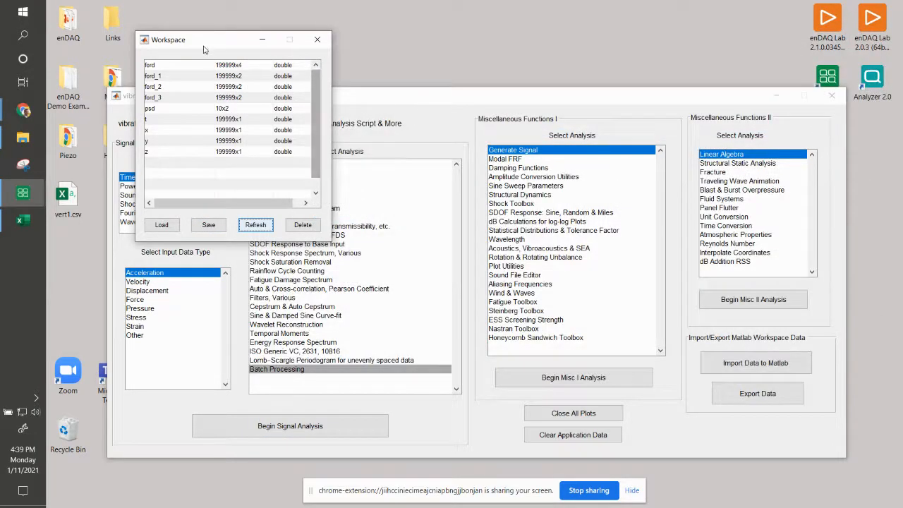
Move the Workspace window clear of the signal analysis functions and bring the main vibrationdata window forward
drag(204, 46, 175, 25)
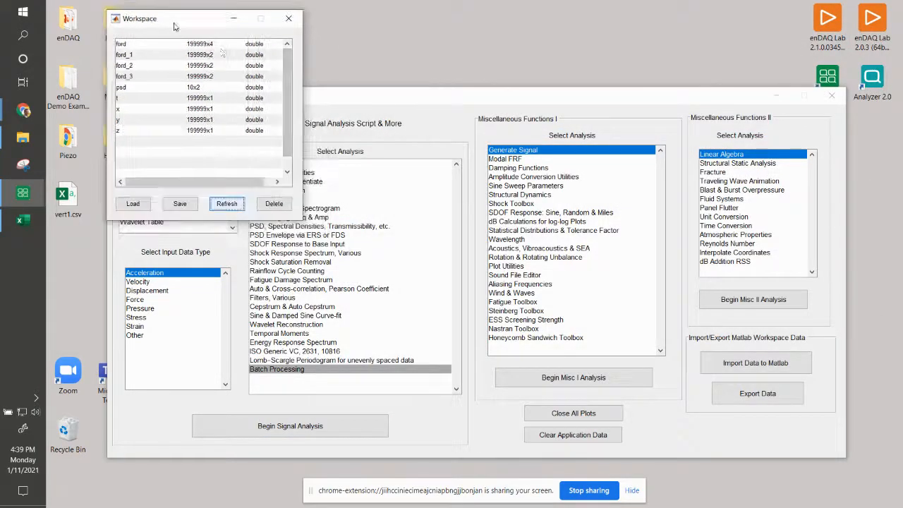
click(395, 105)
drag(192, 14, 161, 5)
click(318, 99)
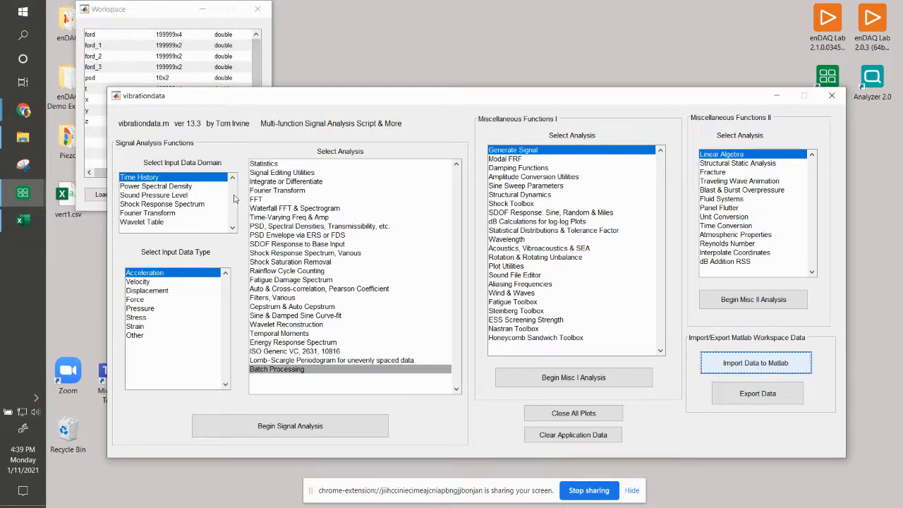
Start the Power Spectral Density analysis from the PSD and spectral densities functions for acceleration time histories
click(367, 226)
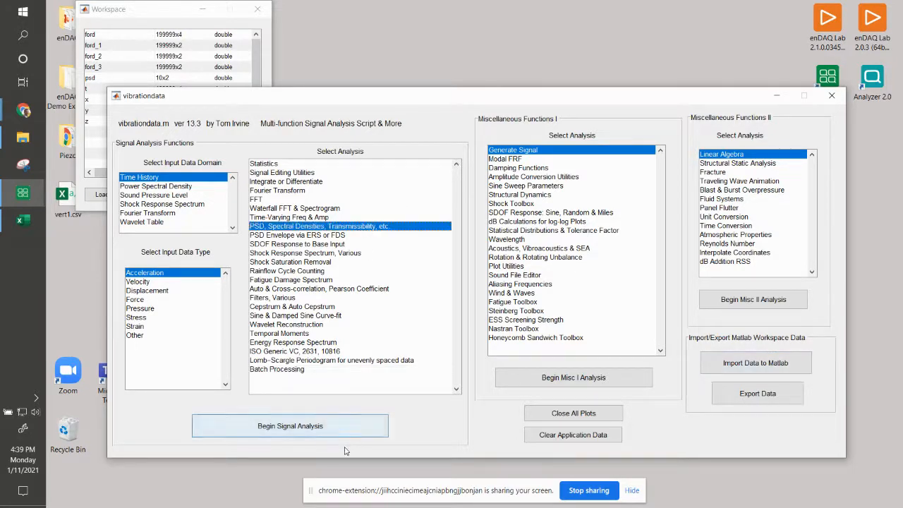
click(264, 425)
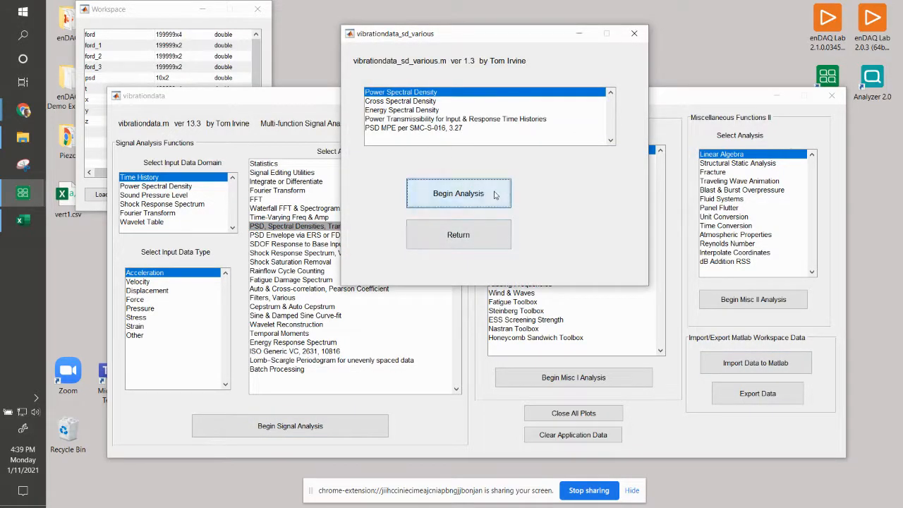
click(503, 178)
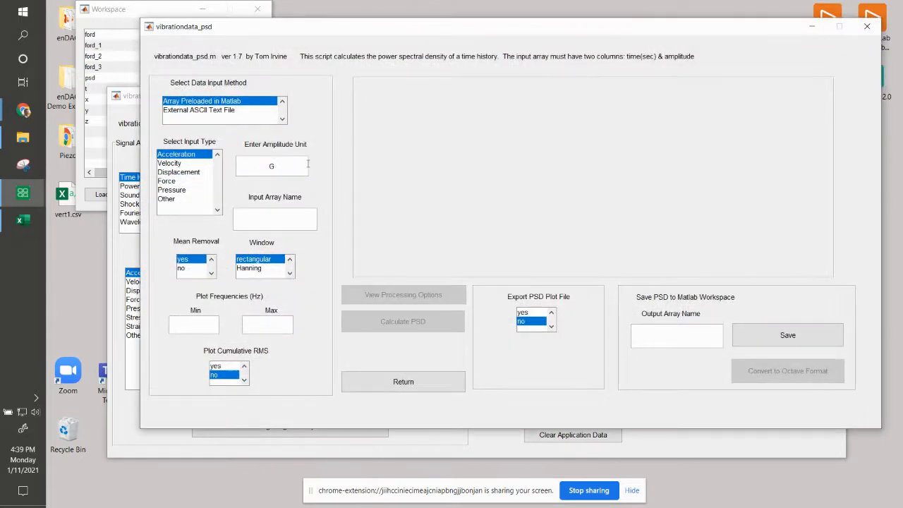
Set the PSD input array to ford_1 with plot frequencies from 1 to 4000 Hz, and show the processing options
click(269, 222)
text(ford_)
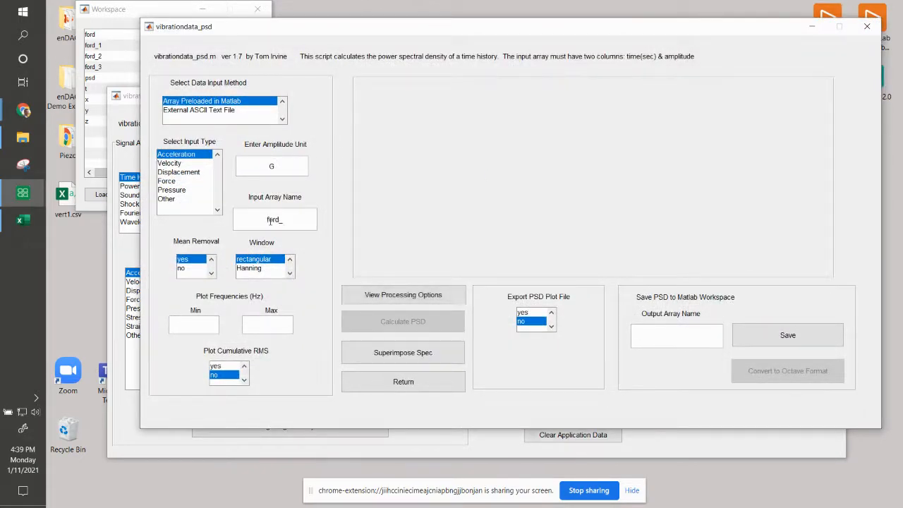
text(1)
click(272, 325)
text(4000)
click(403, 294)
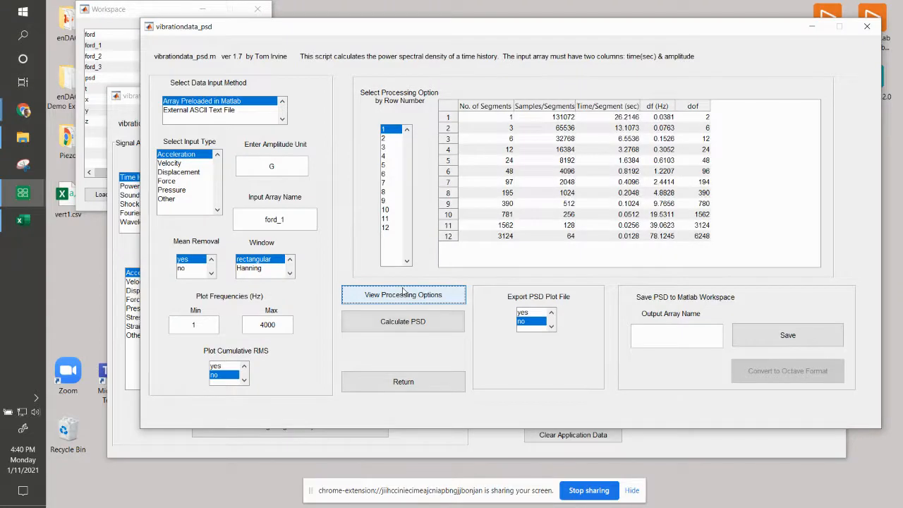
Calculate the ford_1 PSD with processing option row 6, and move its plot aside to uncover the time history
click(390, 173)
click(402, 321)
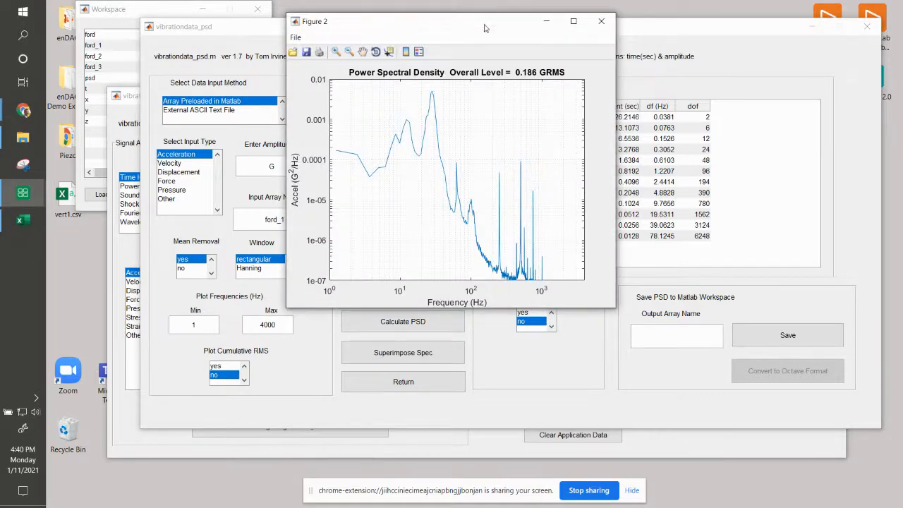
drag(512, 33, 610, 57)
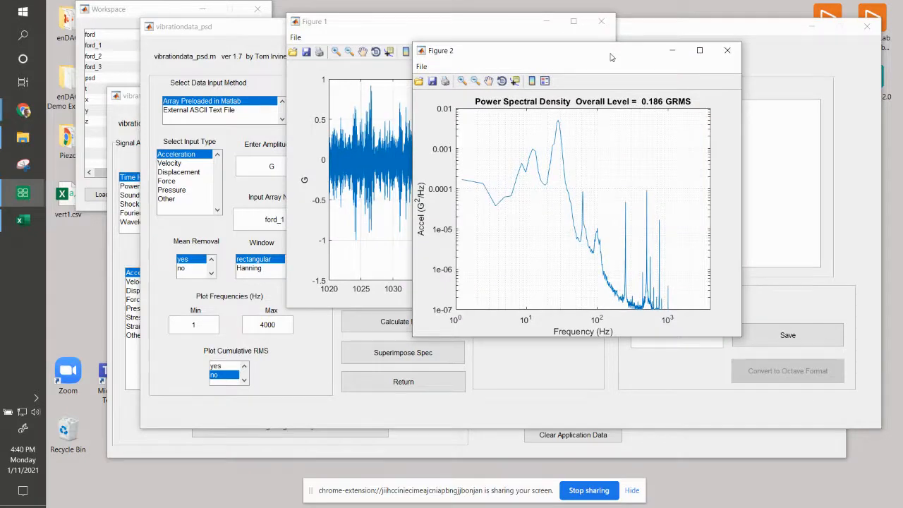
Change the input array to ford_2, reload the processing options, and calculate its PSD
click(265, 224)
key(BackSpace)
text(2)
click(433, 301)
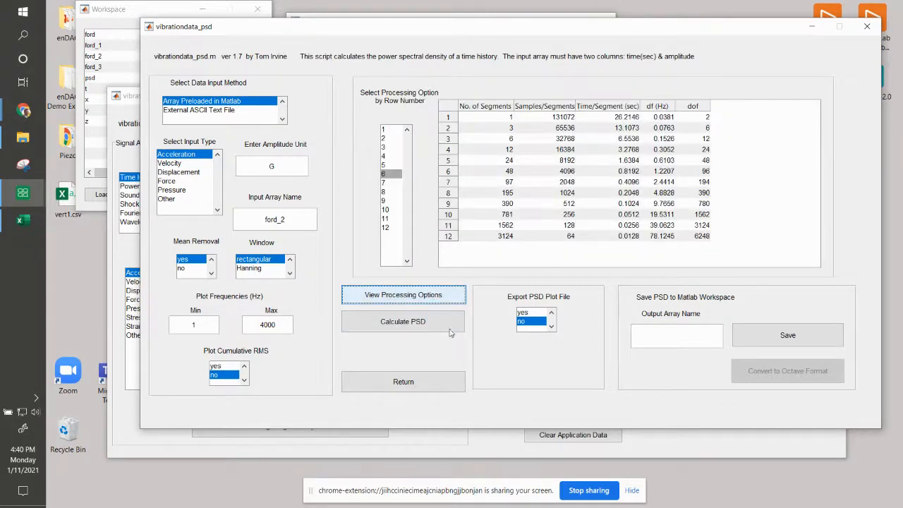
click(450, 327)
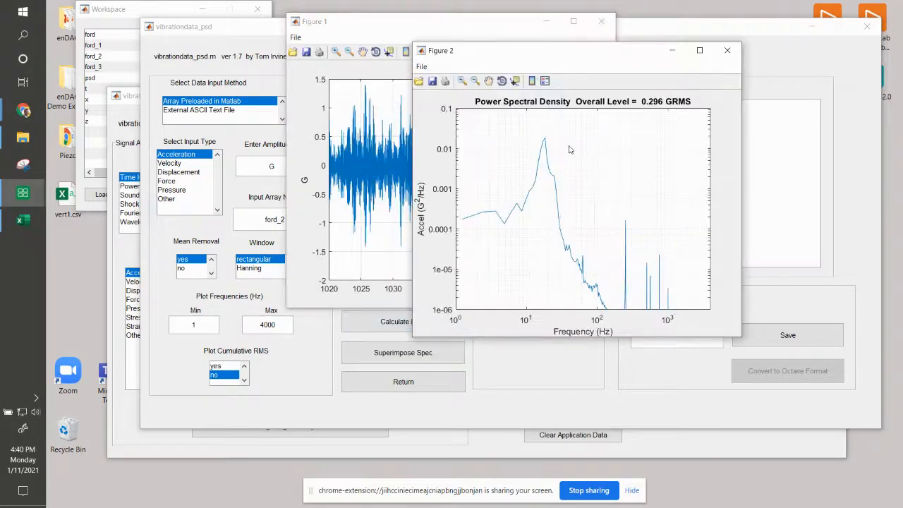
Bring up the Workspace window and refresh it to review the arrays available after the PSD calculations
click(111, 12)
click(193, 193)
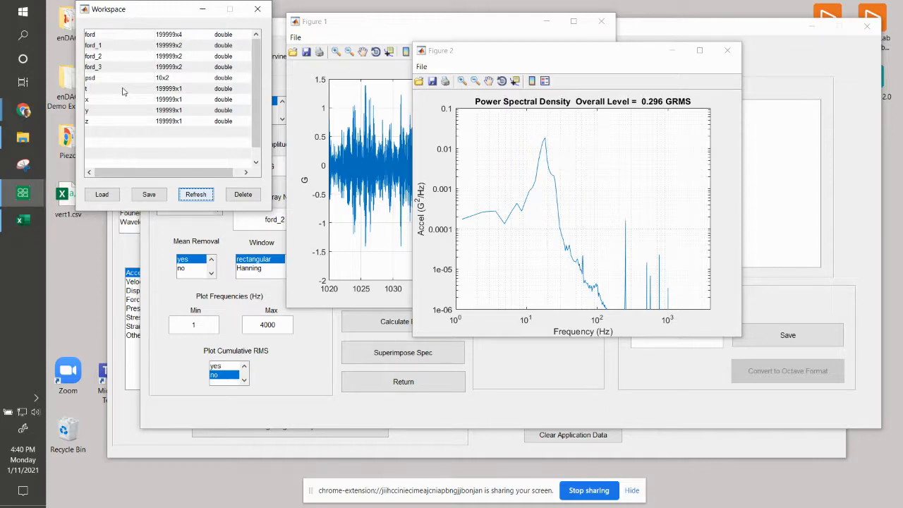
Change the PSD input array to [t,y], reload its processing options, and calculate the PSD
click(232, 243)
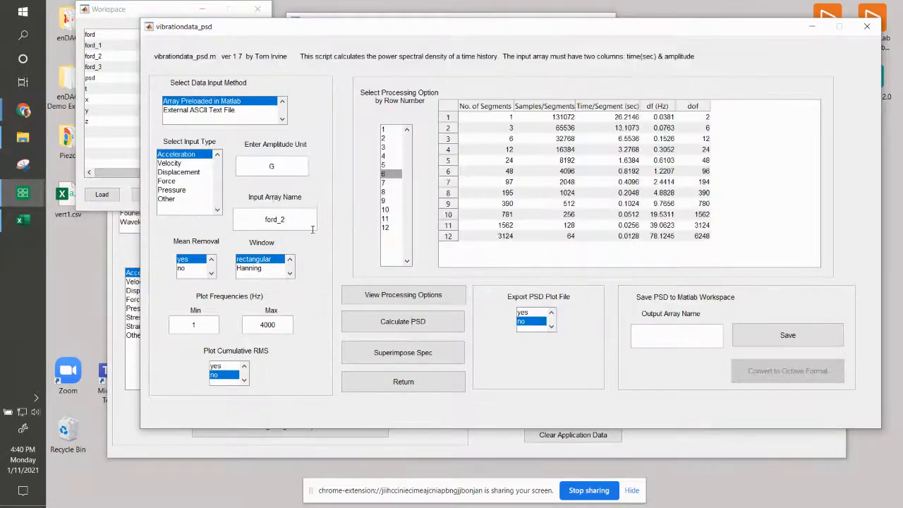
key(BackSpace)
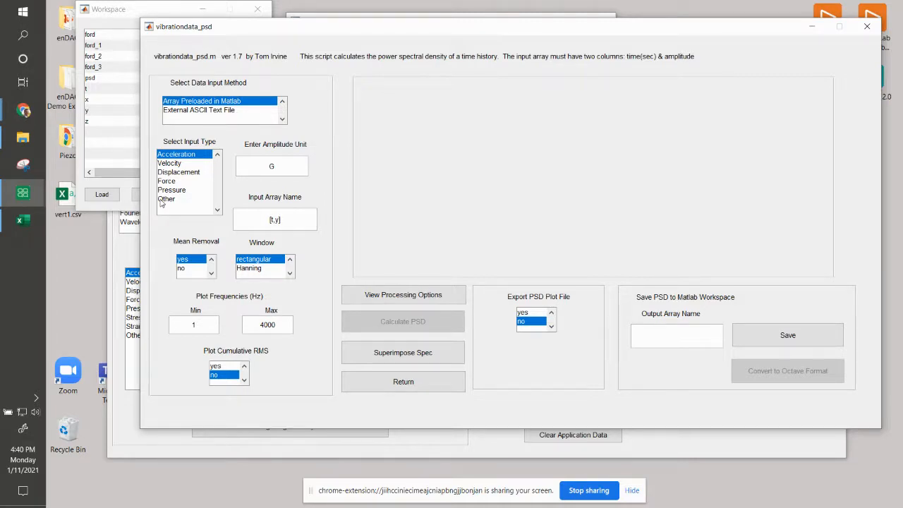
click(396, 296)
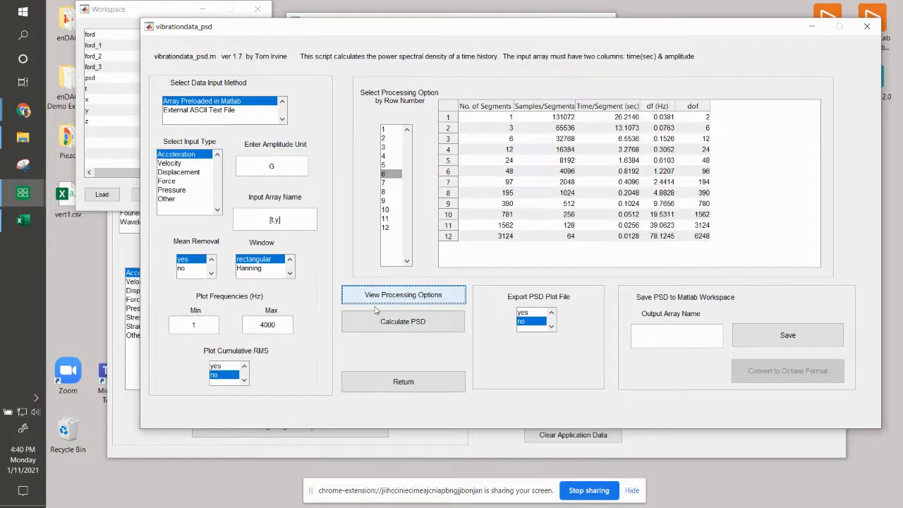
mouse_move(23, 191)
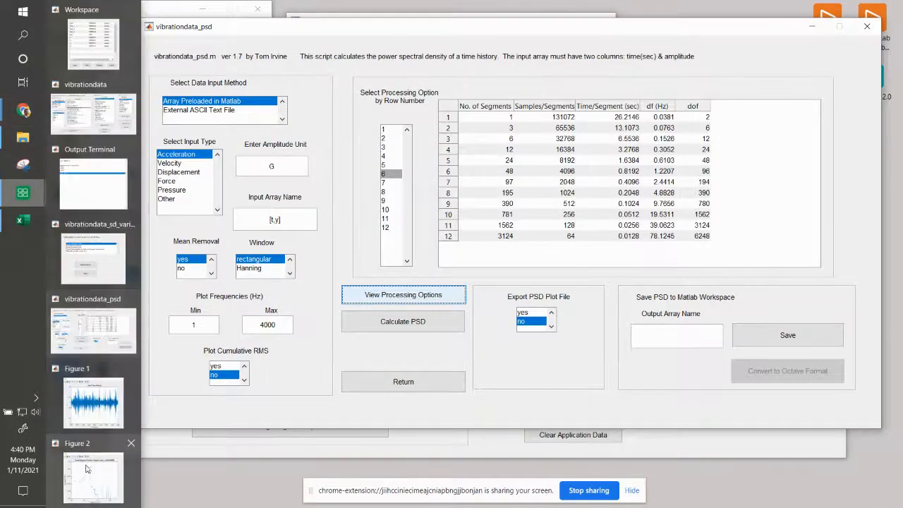
click(86, 466)
click(380, 329)
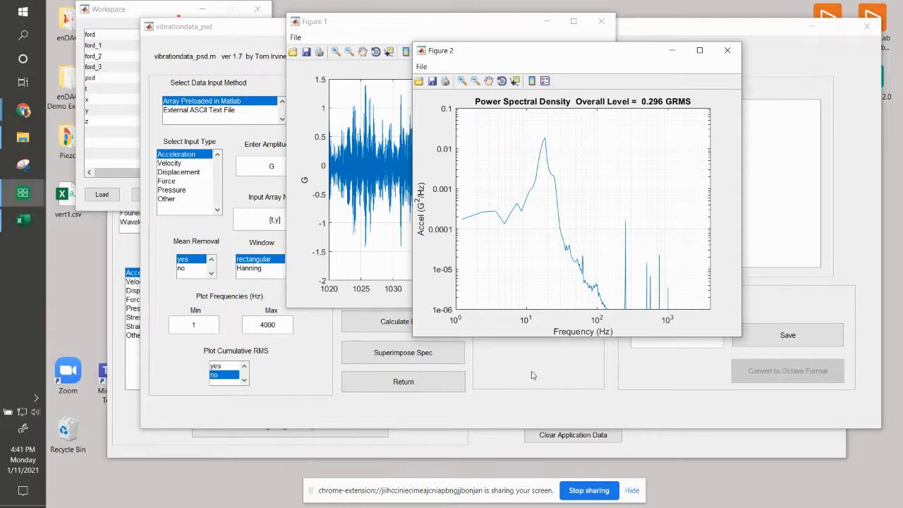
Save the calculated PSD to the workspace as psd_clean and refresh the workspace array list
click(275, 60)
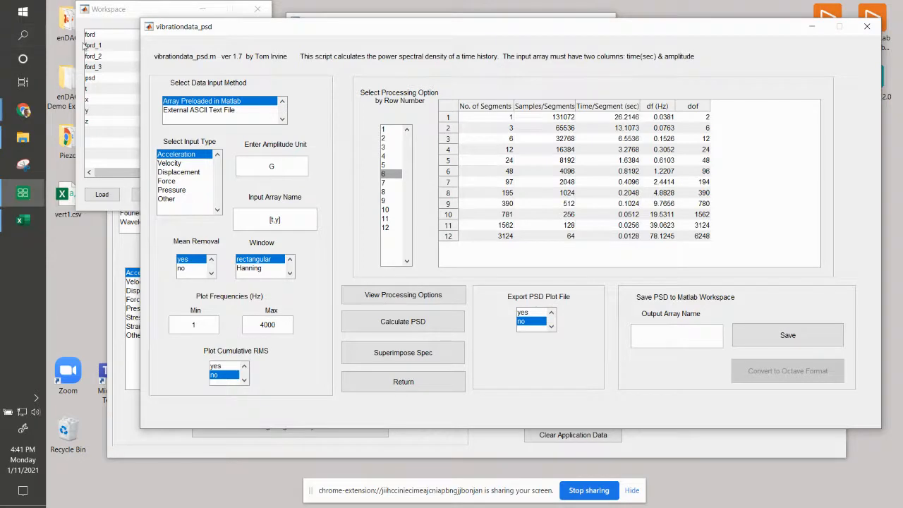
click(106, 49)
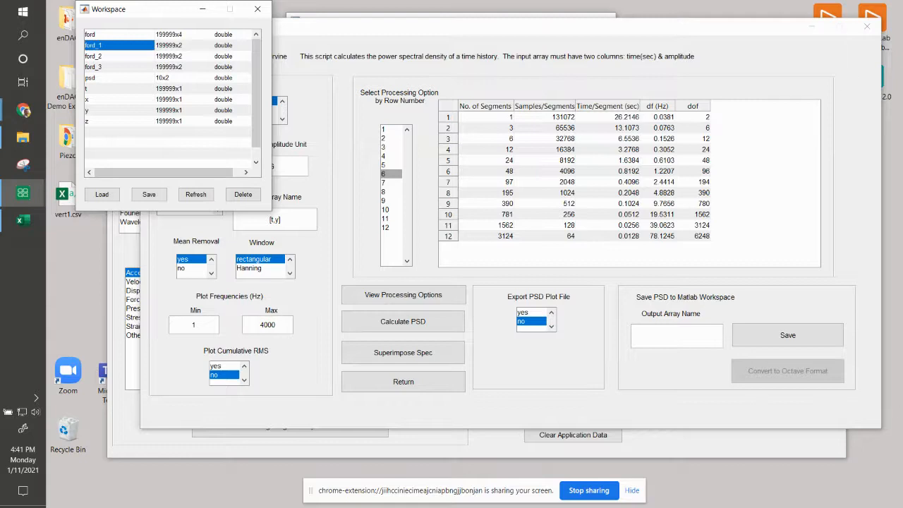
click(674, 335)
text(psd_clean)
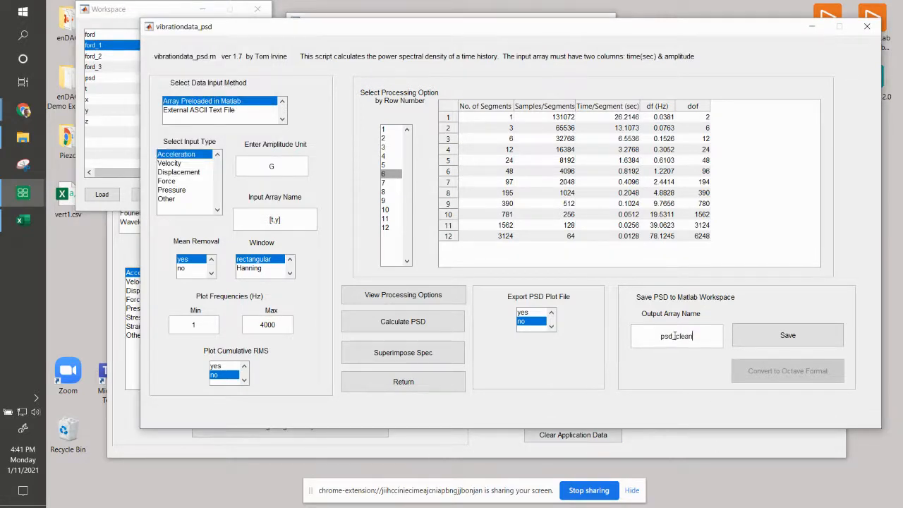
click(787, 335)
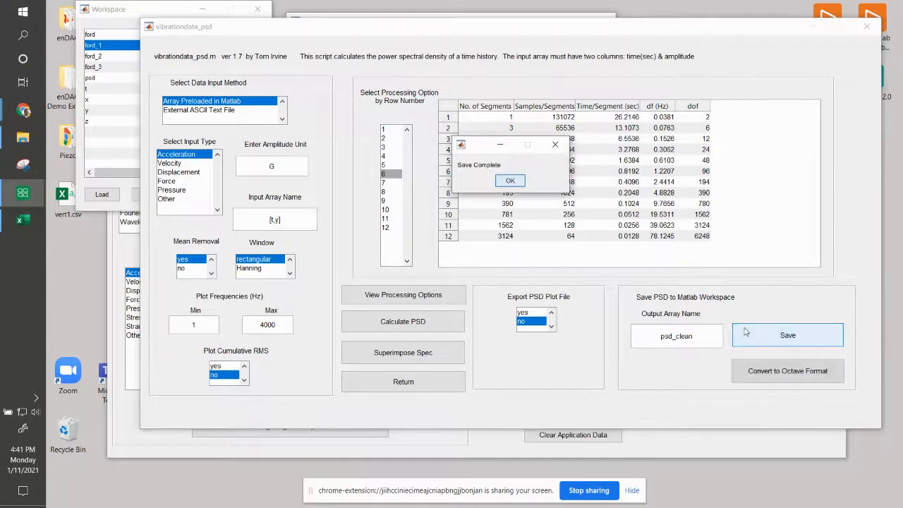
click(508, 179)
click(144, 11)
click(195, 198)
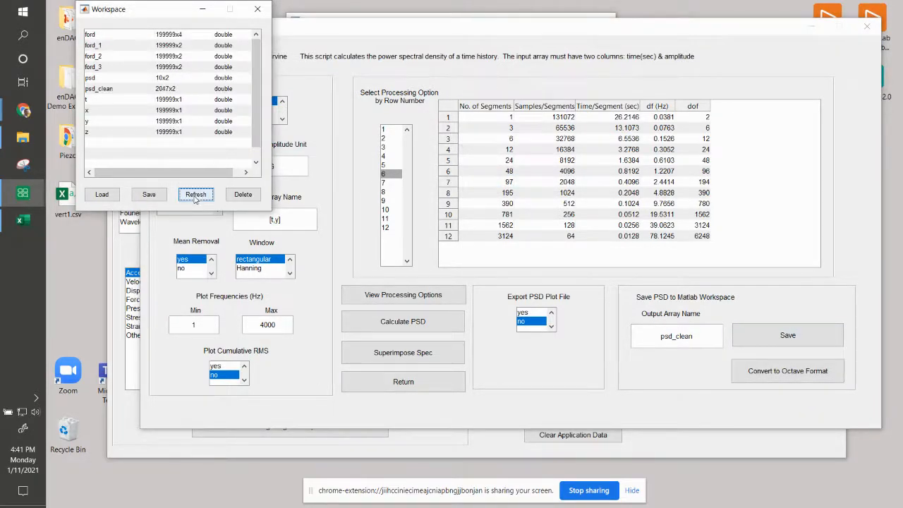